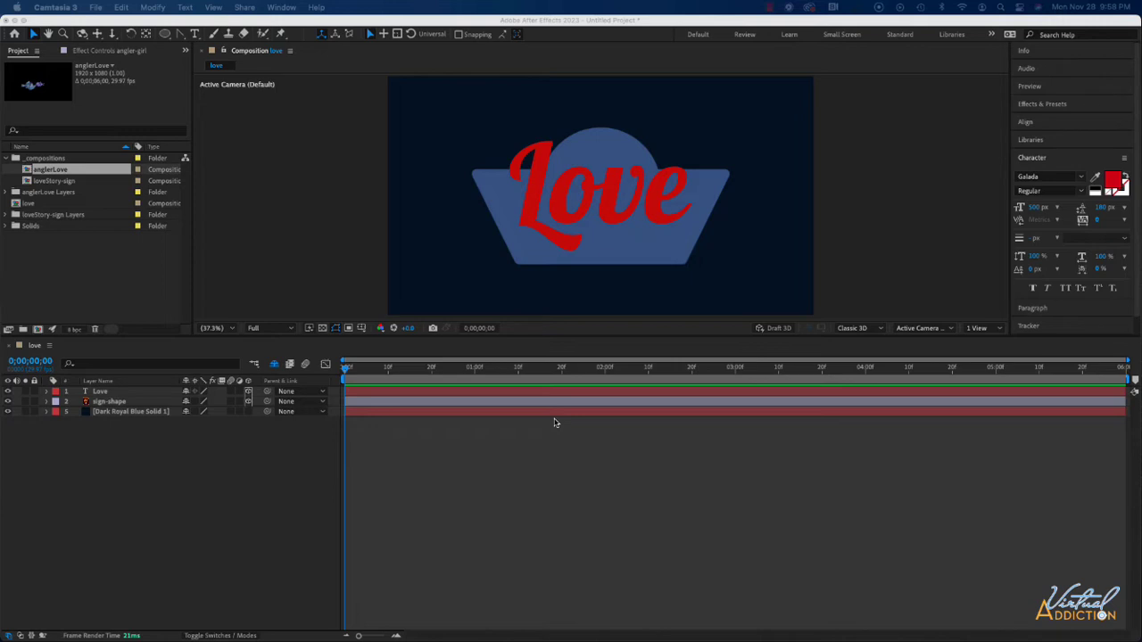
Inspect the Love and sign-shape layers, toggling the sign's visibility and orbiting the 3D view.
click(139, 299)
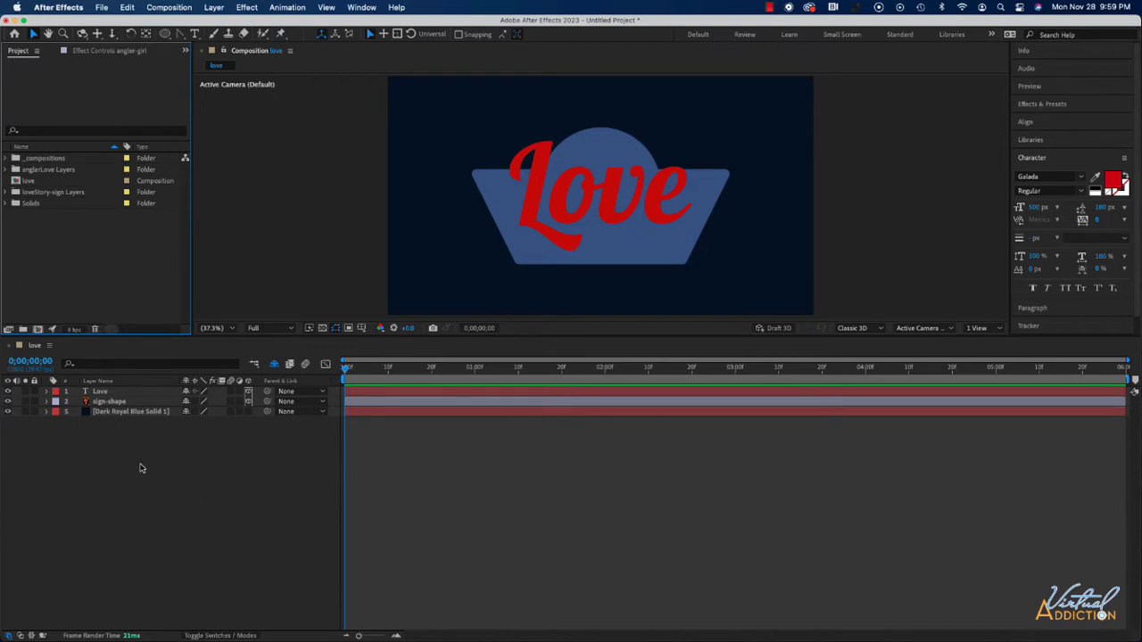
click(95, 412)
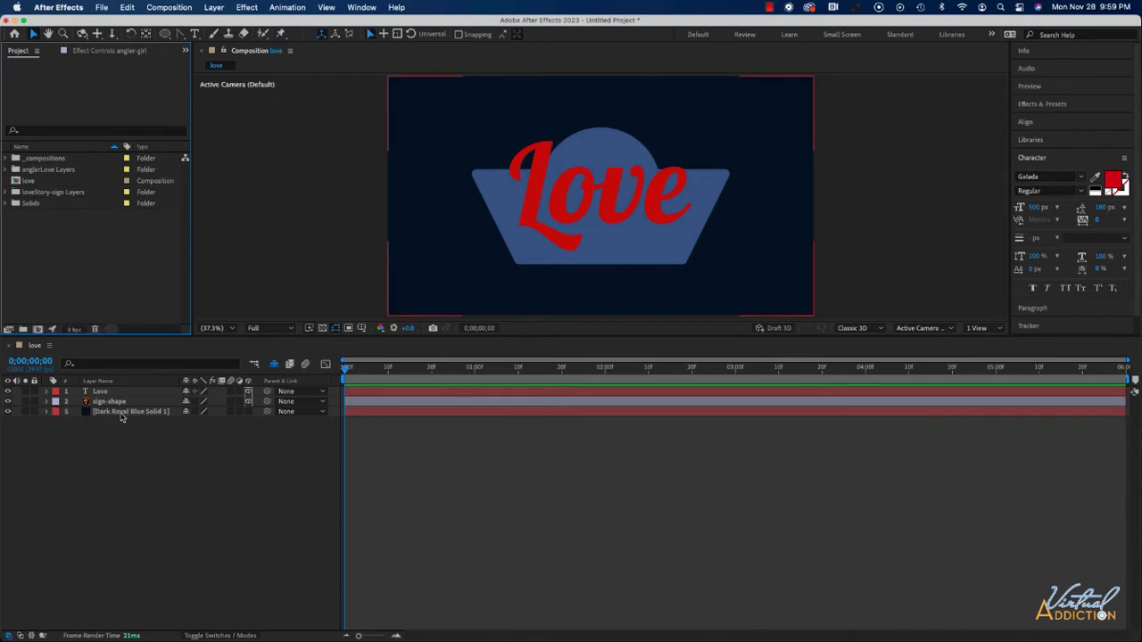
click(106, 403)
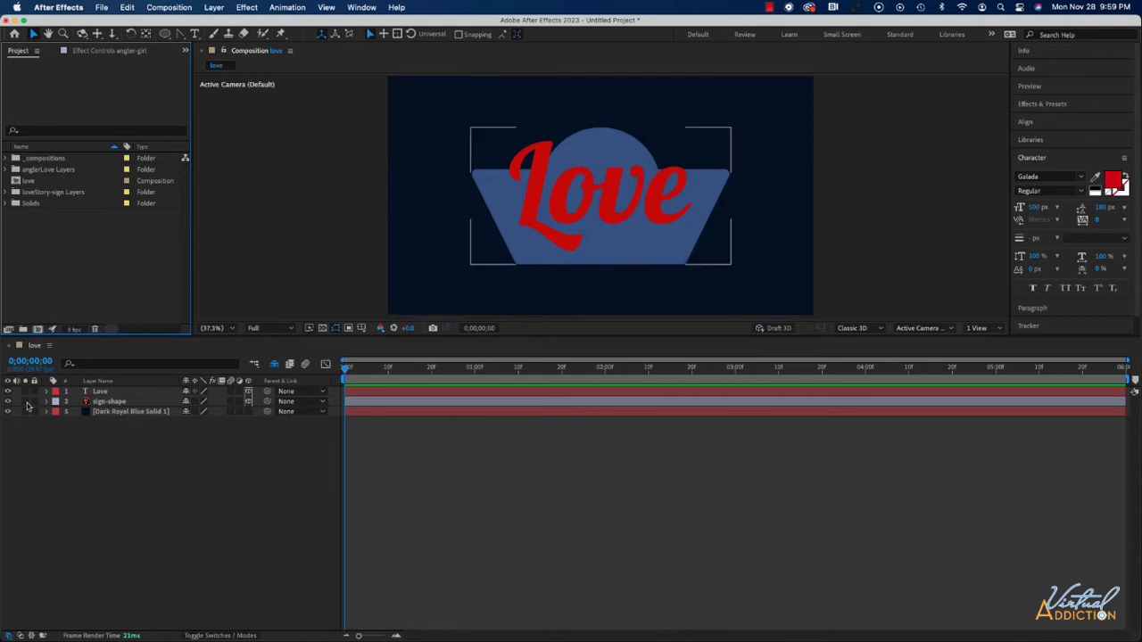
click(9, 402)
click(9, 403)
click(99, 392)
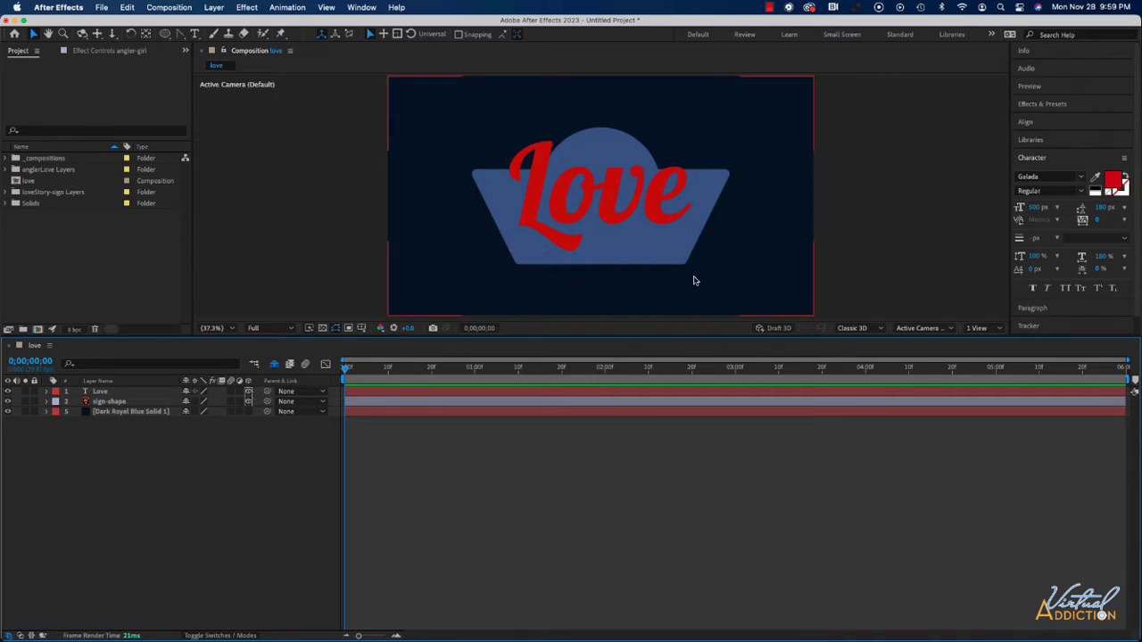
click(81, 34)
drag(556, 206, 601, 220)
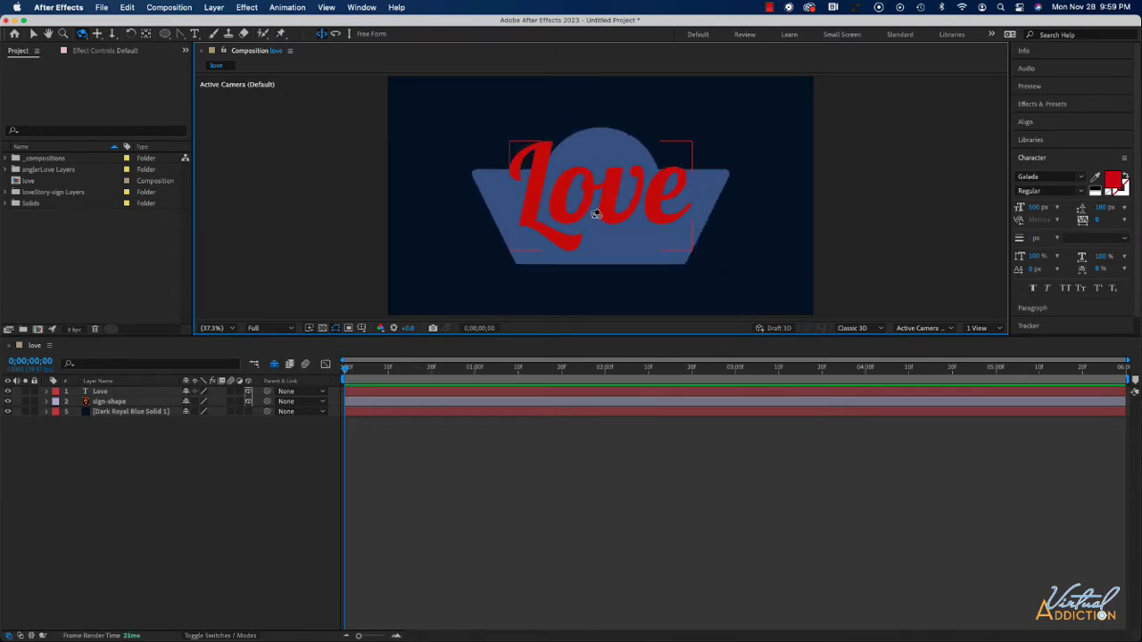
Reveal Position for Love and sign-shape, then set sign-shape's Z position to 50.
click(100, 391)
shift+click(110, 401)
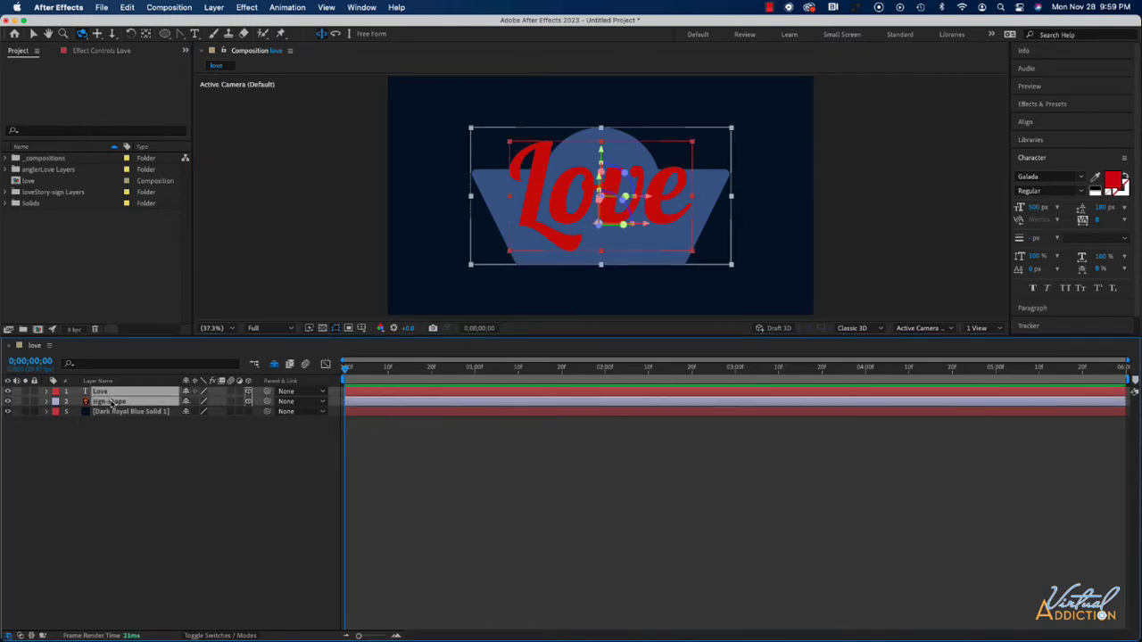
key(p)
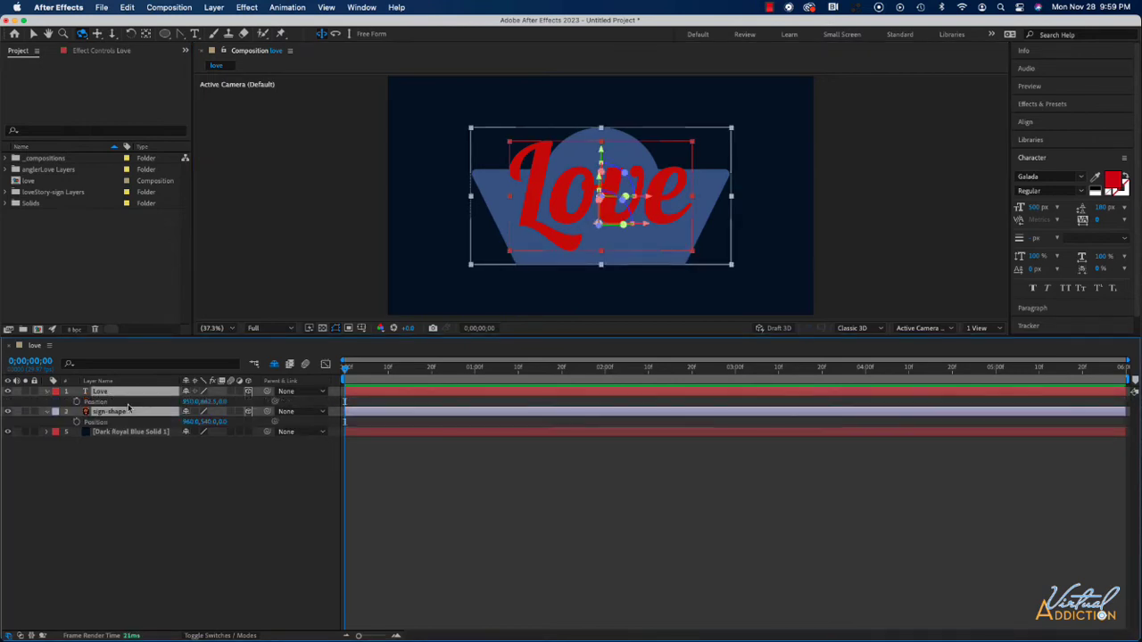
click(213, 477)
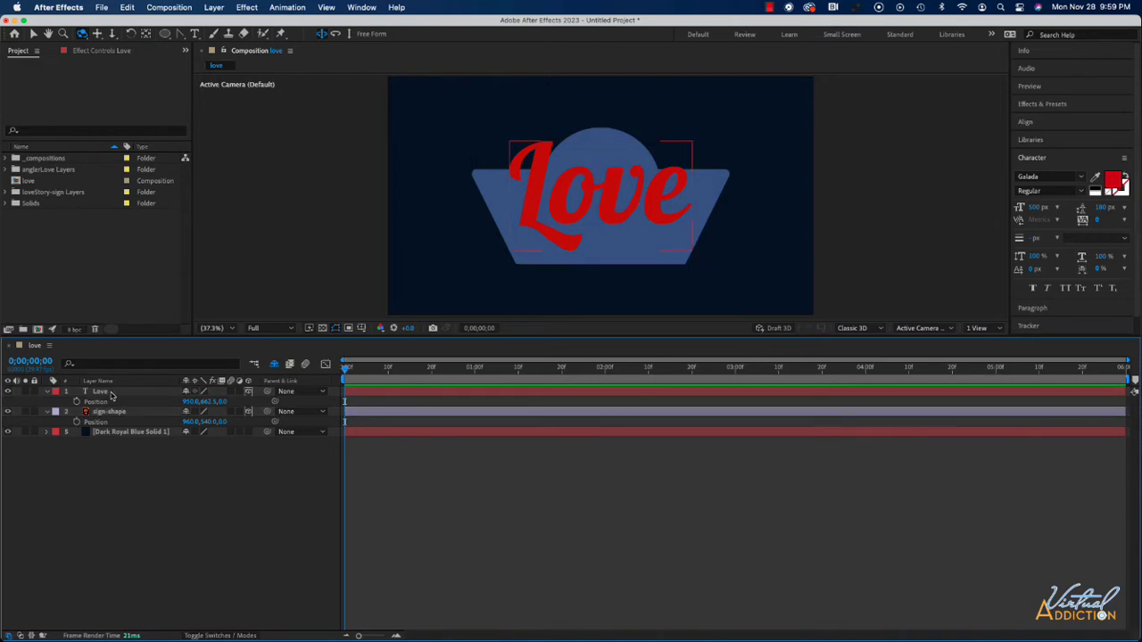
click(218, 403)
click(221, 422)
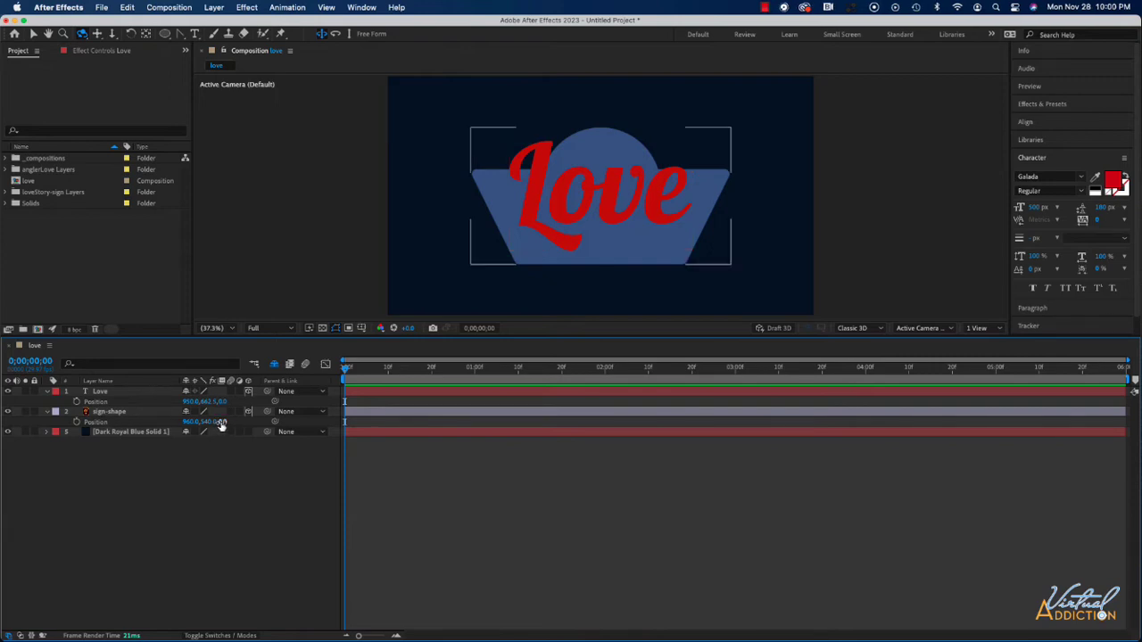
click(222, 423)
key(Return)
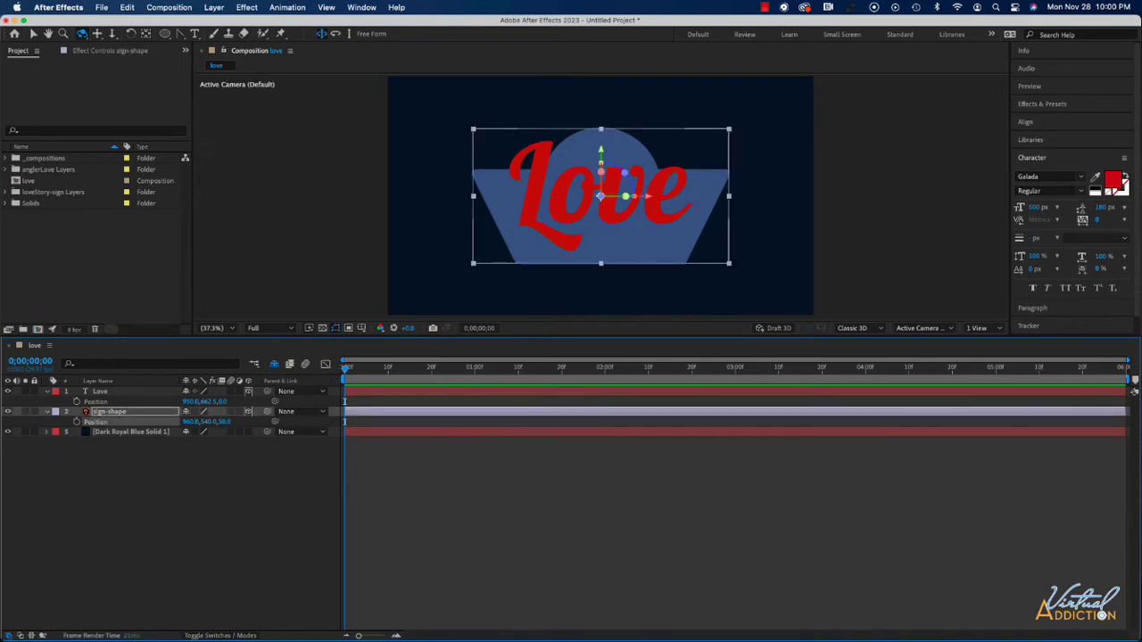
click(82, 34)
drag(565, 189, 643, 195)
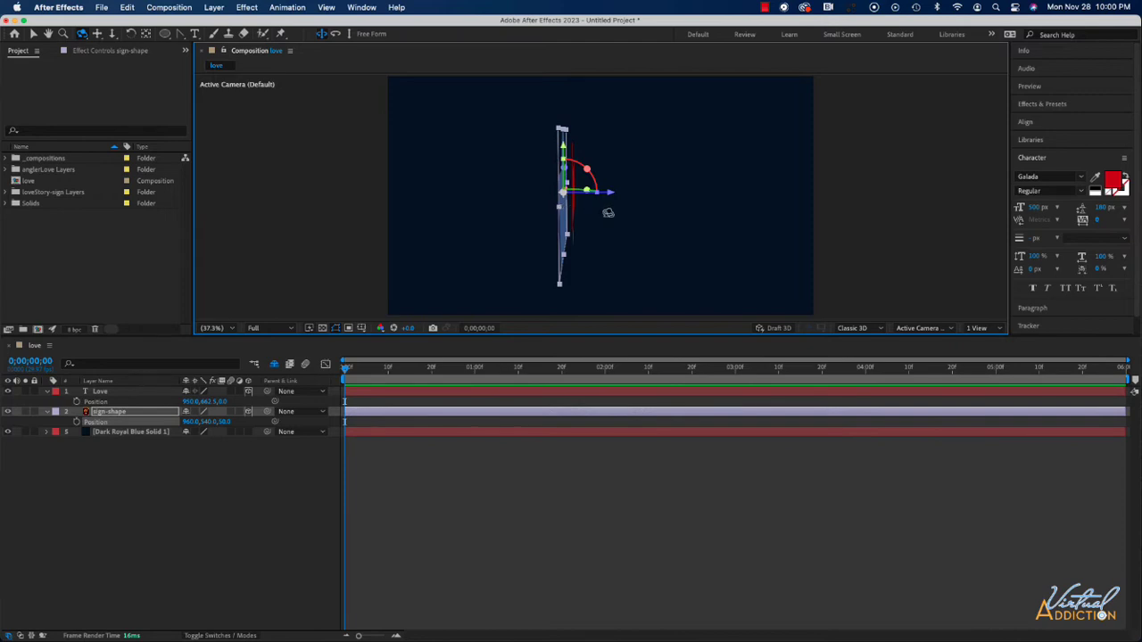
drag(607, 214, 656, 222)
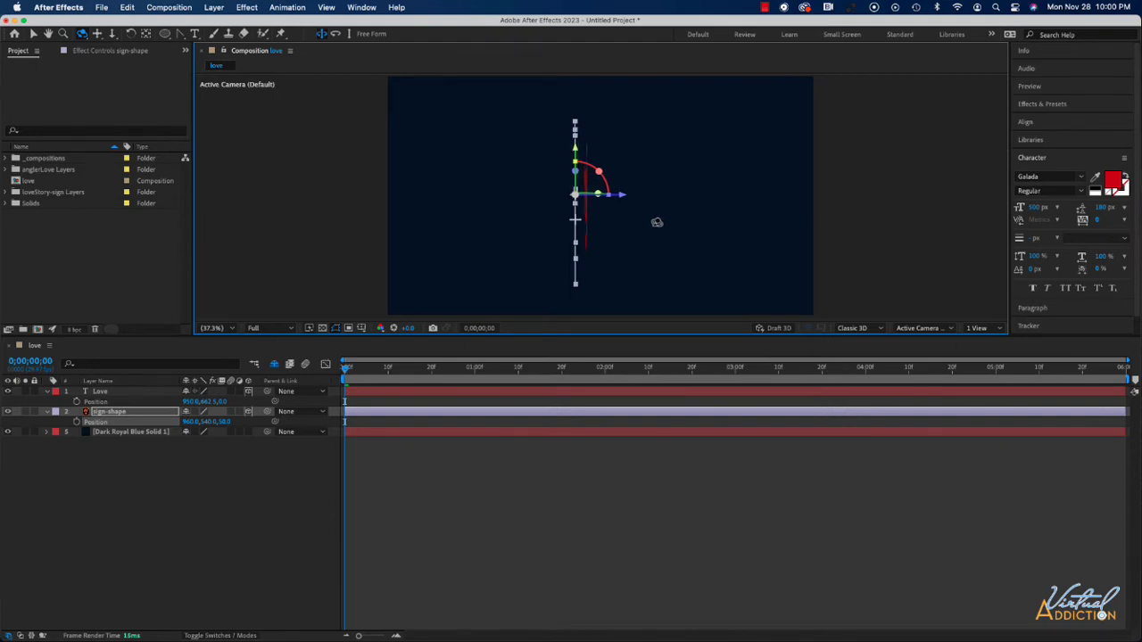
drag(656, 222, 642, 221)
key(super+alt+shift+backslash)
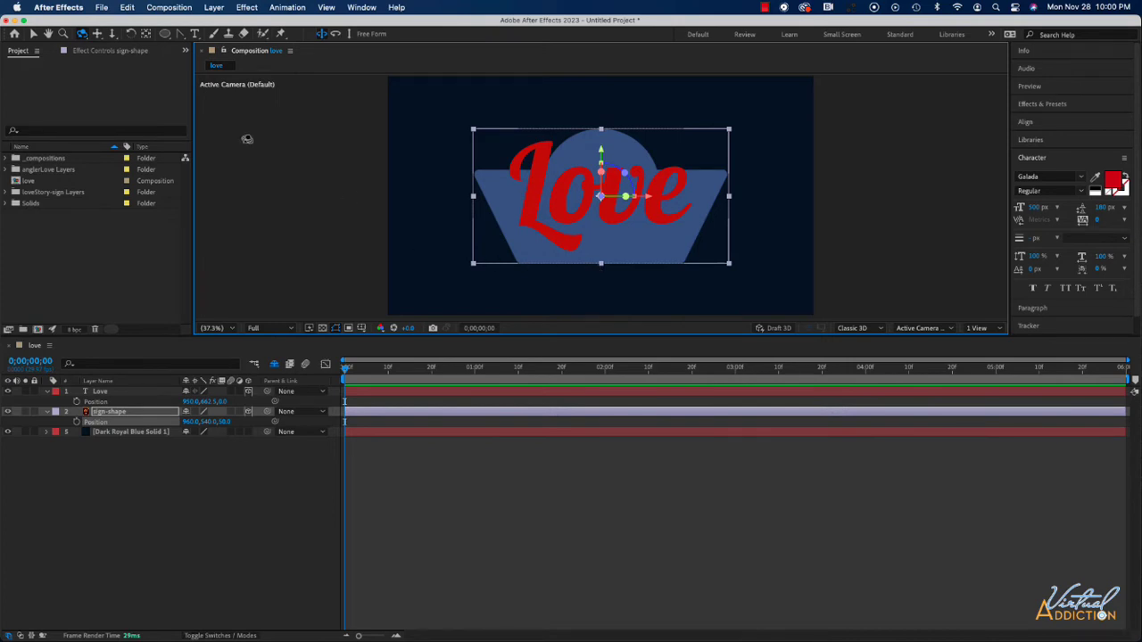
Switch the comp renderer from Classic 3D to Cinema 4D and split the viewer into 2 Views.
click(33, 34)
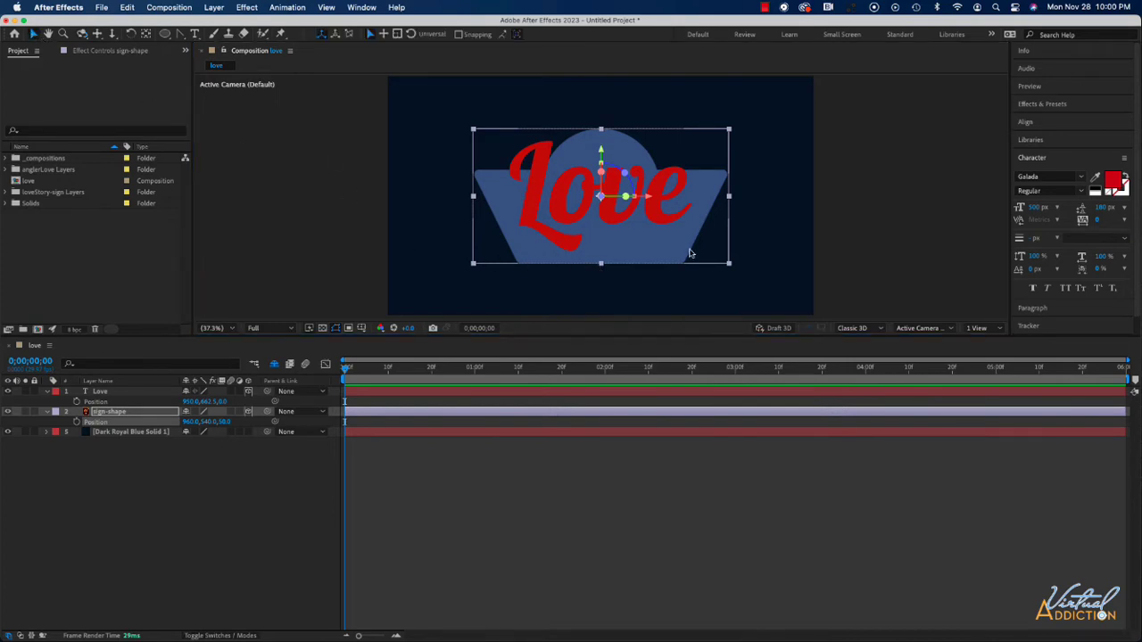
click(862, 329)
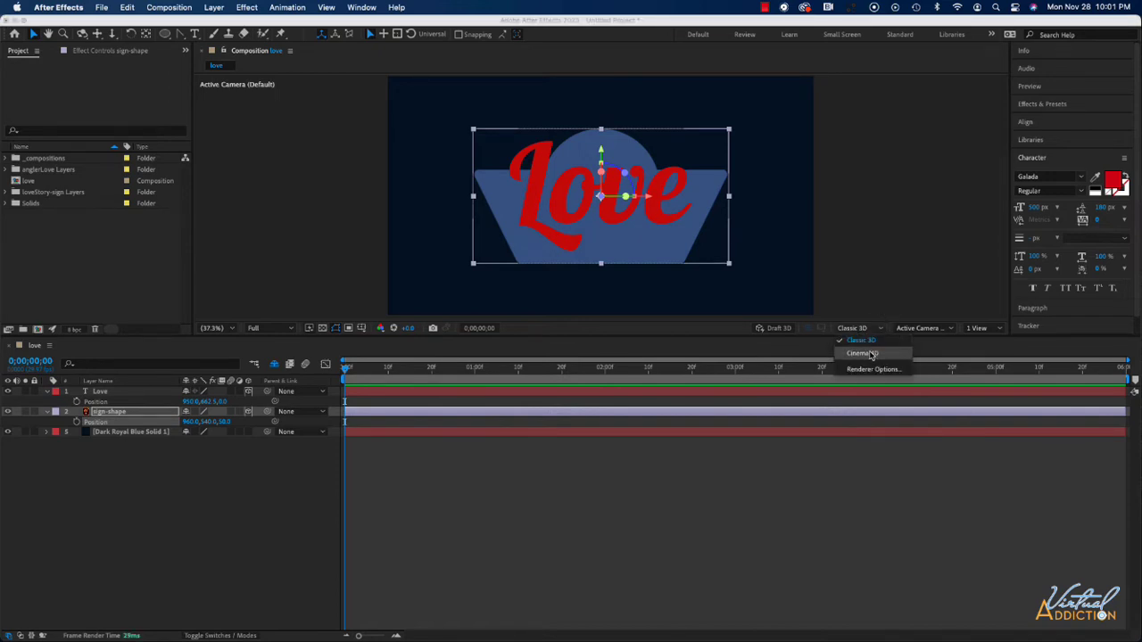
click(872, 354)
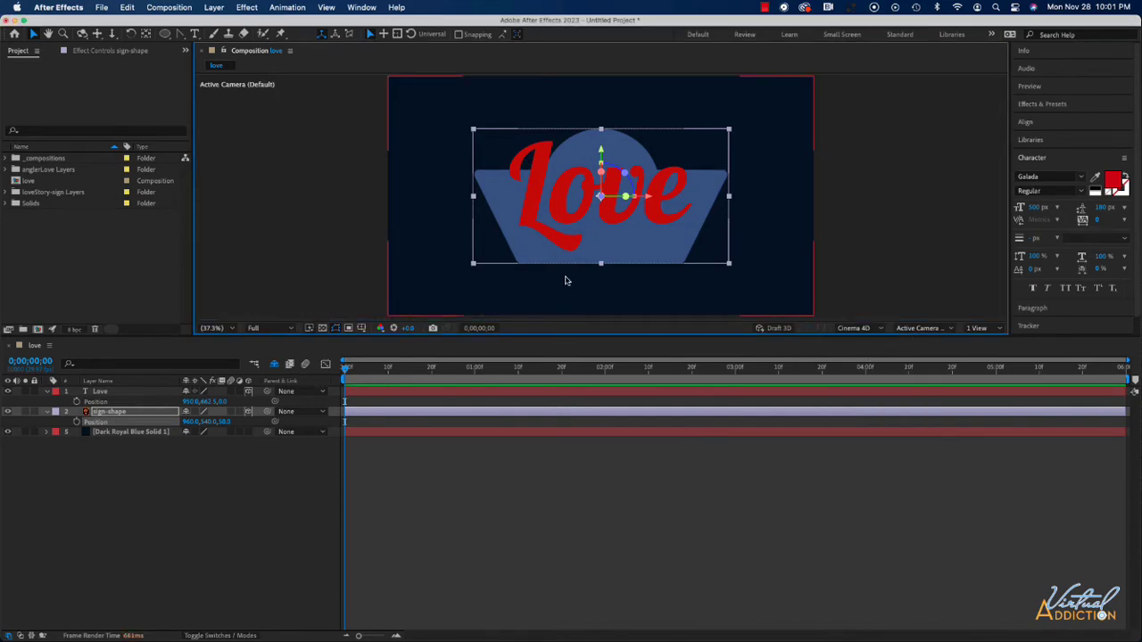
click(980, 327)
click(982, 353)
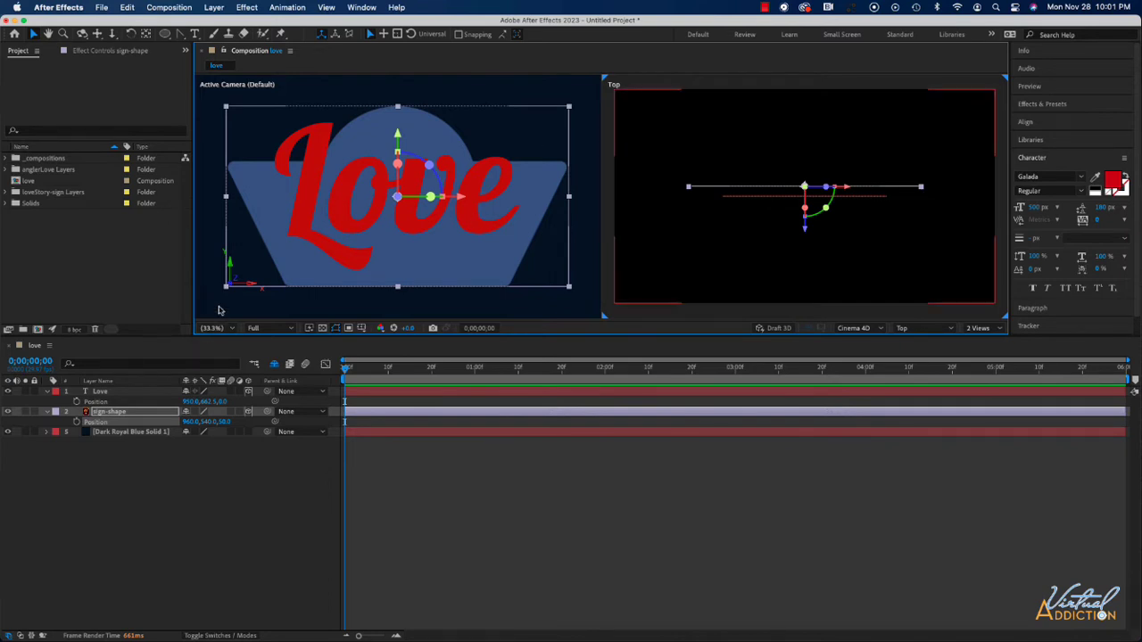
Set the left view's magnification to Fit up to 100% and collapse both Position rows.
click(219, 309)
click(222, 328)
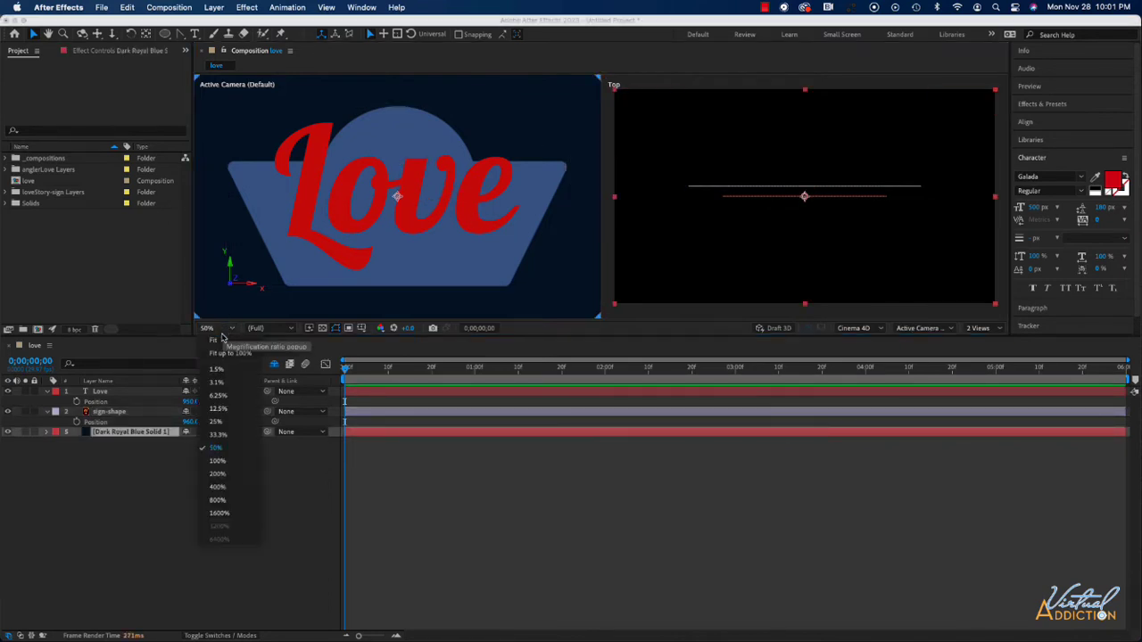
click(222, 354)
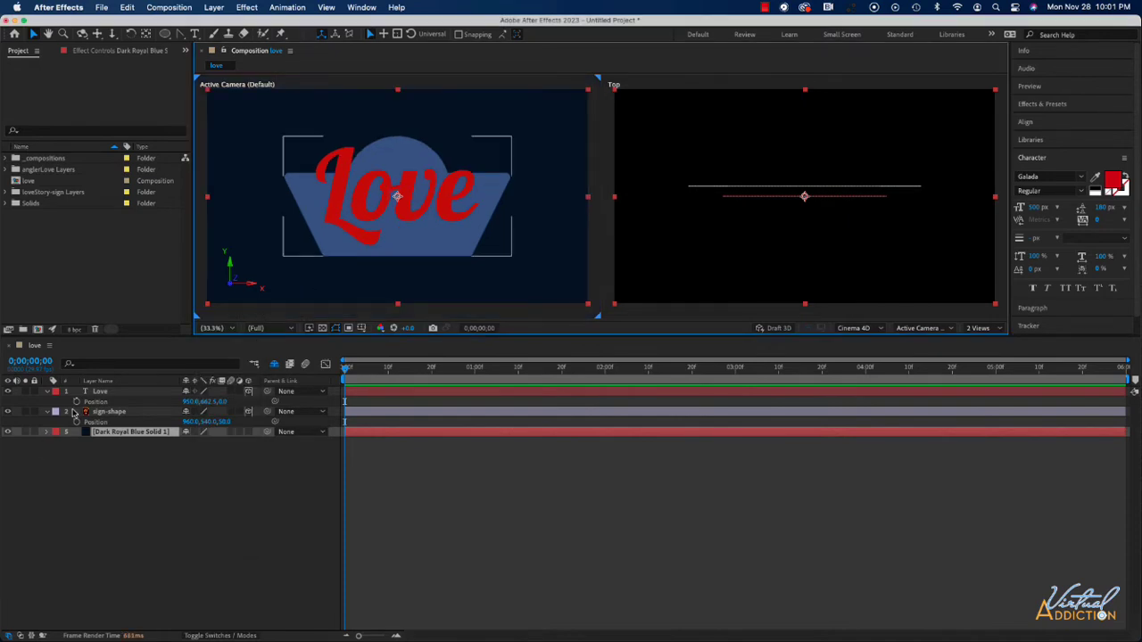
click(46, 391)
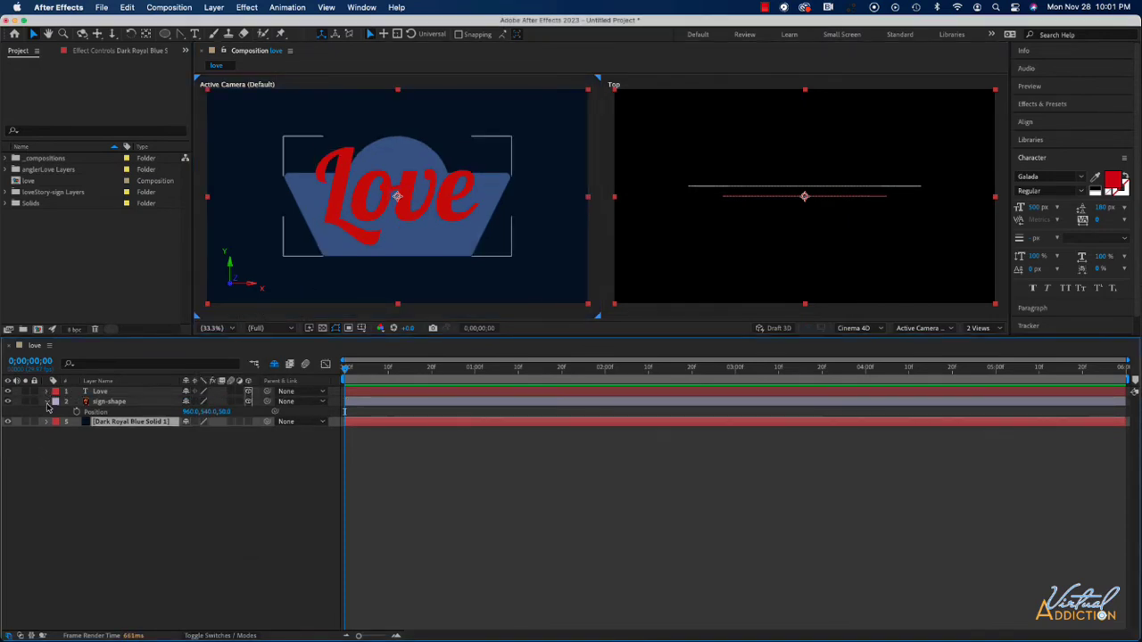
click(47, 402)
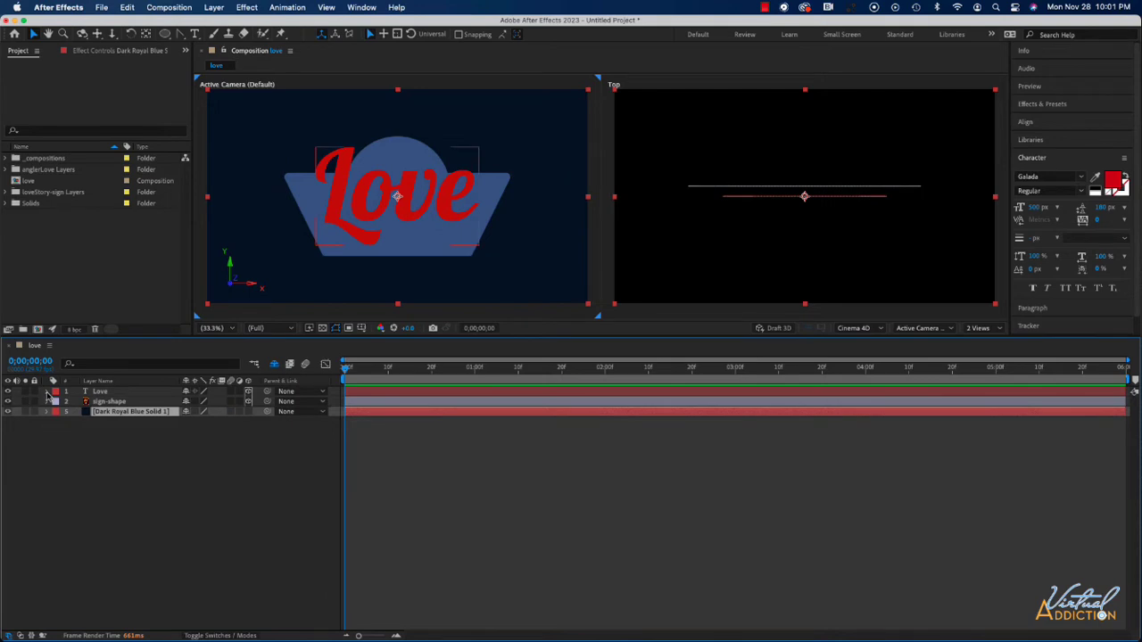
Twirl open the Love and sign-shape layers and collapse their Transform groups.
click(47, 391)
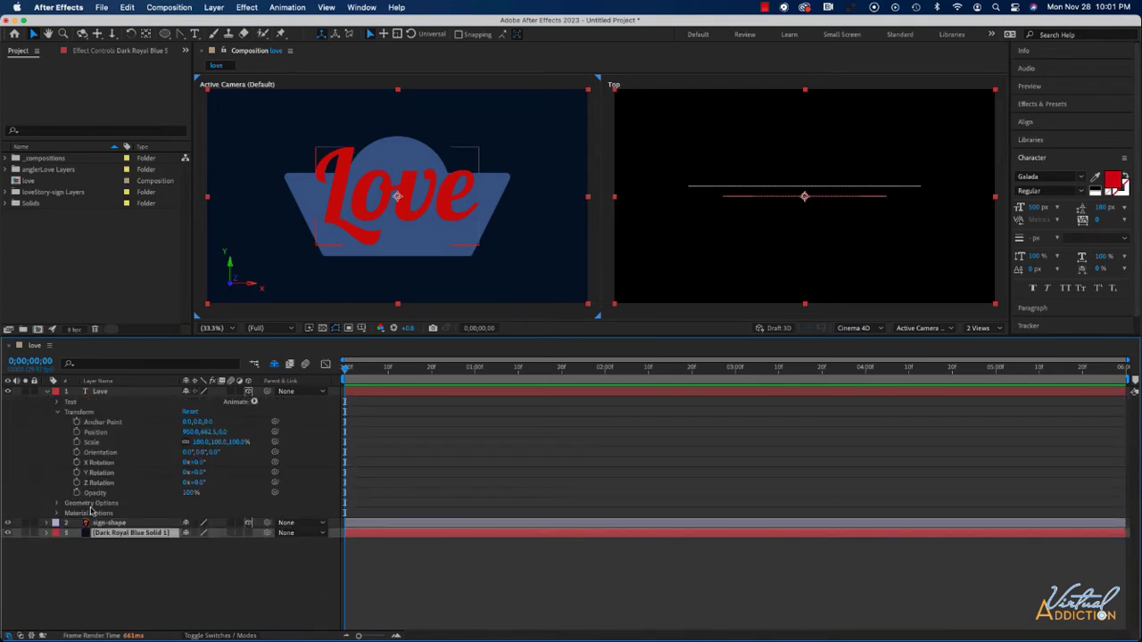
click(70, 523)
click(46, 523)
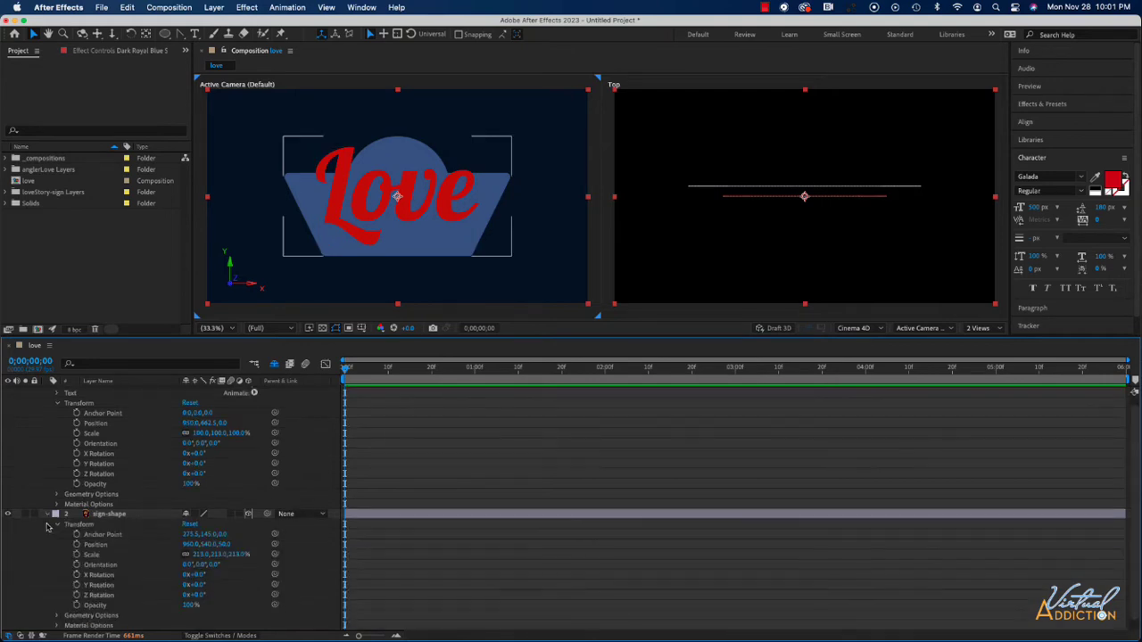
click(59, 526)
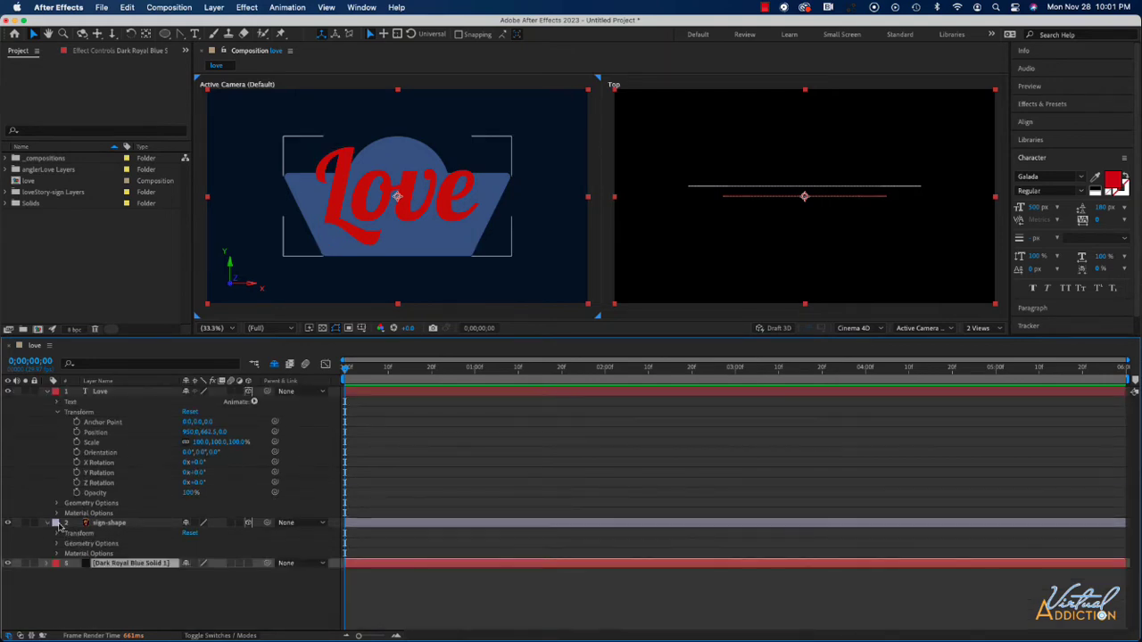
click(54, 446)
click(57, 413)
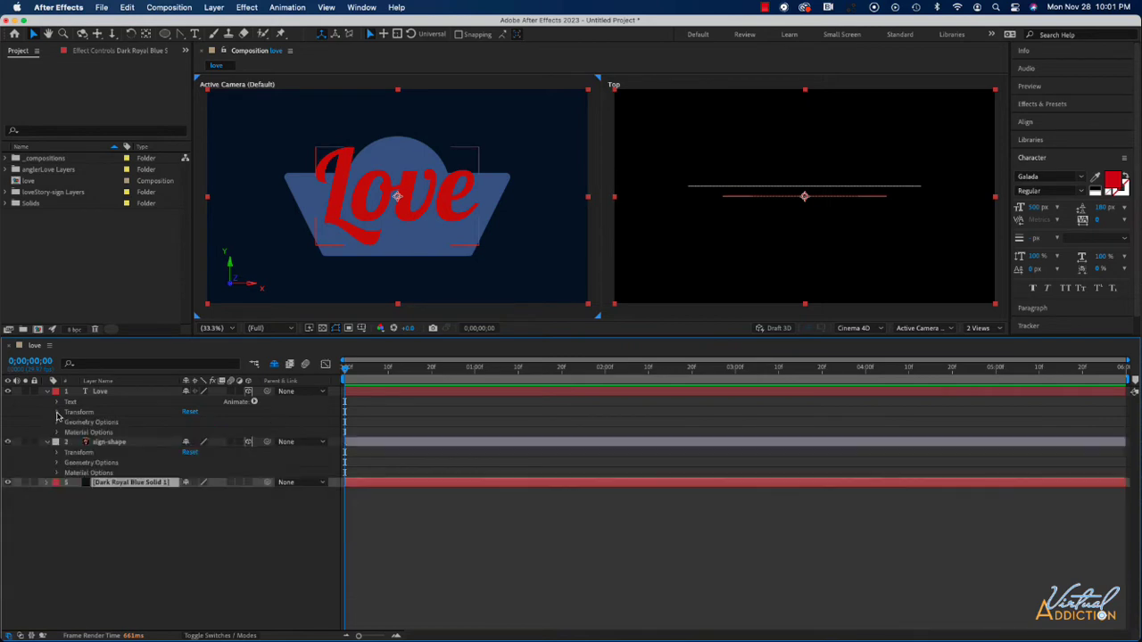
Show sign-shape's Geometry Options (Curvature 0%, Segments 4) and Material Options, then deselect the layers.
click(57, 463)
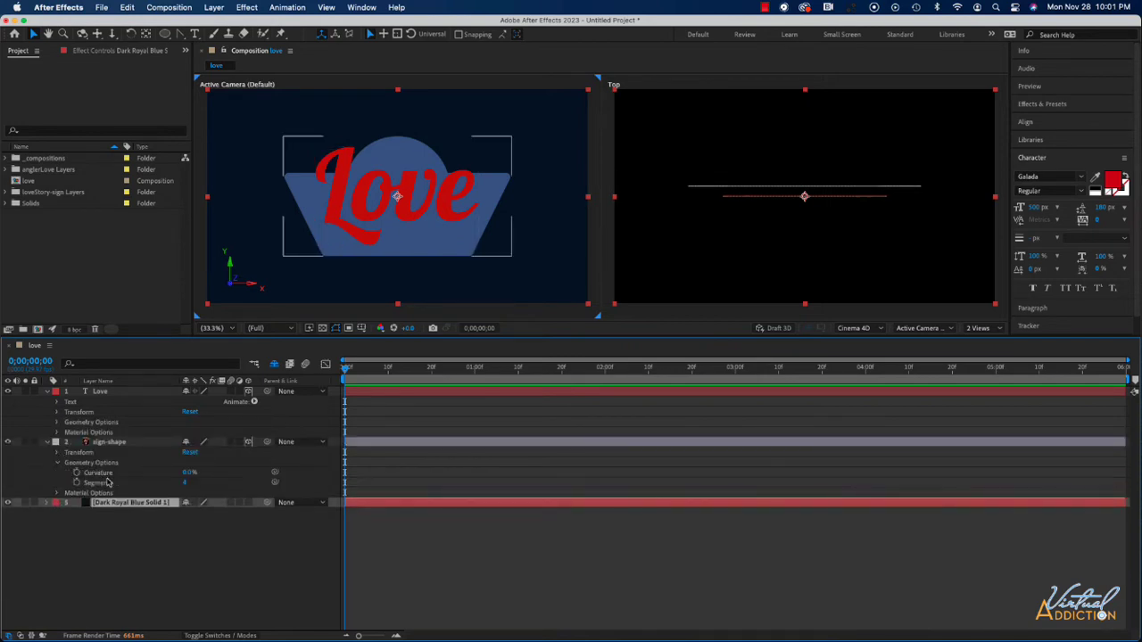
click(57, 493)
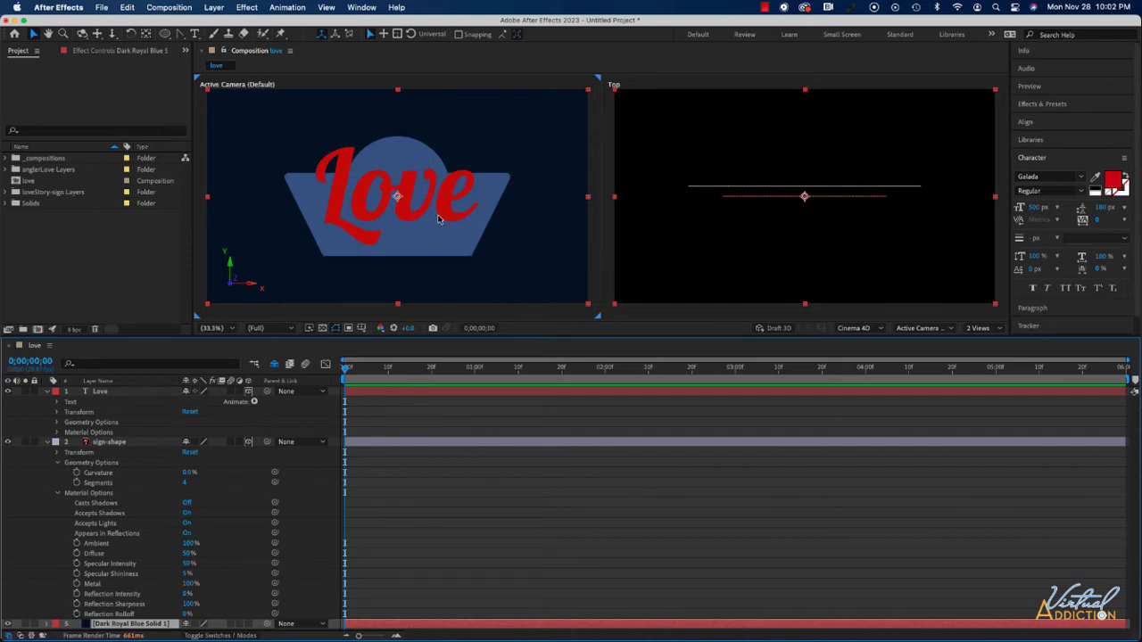
click(100, 393)
click(108, 443)
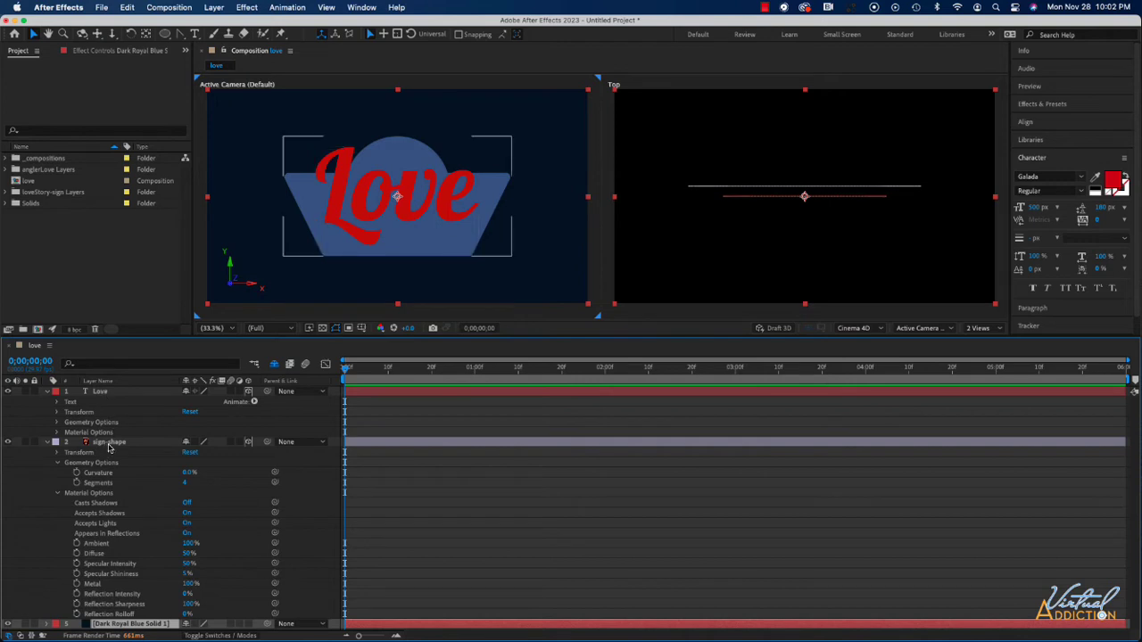
key(super+shift+a)
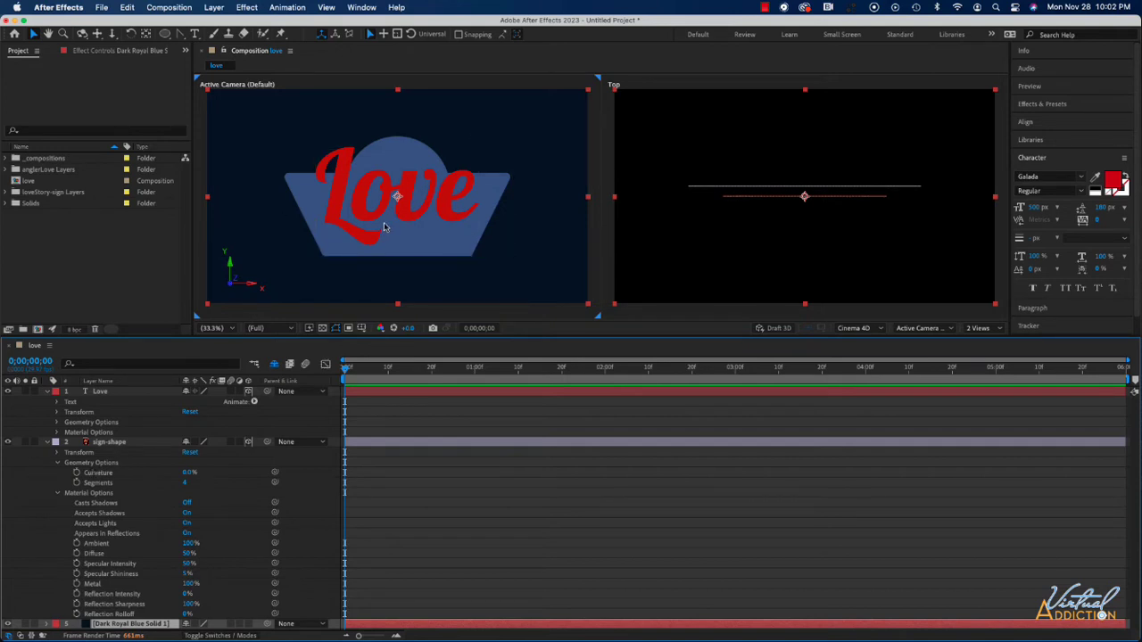
Create shapes from the sign-shape vector layer, producing 'sign-shape Outlines' above the original.
click(112, 443)
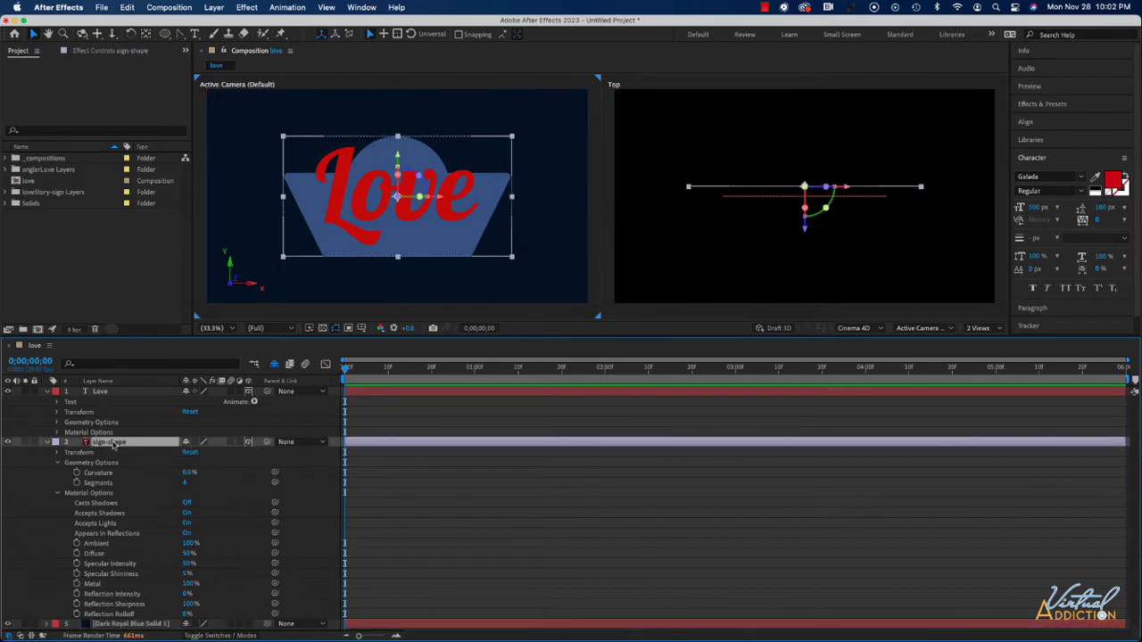
right_click(113, 446)
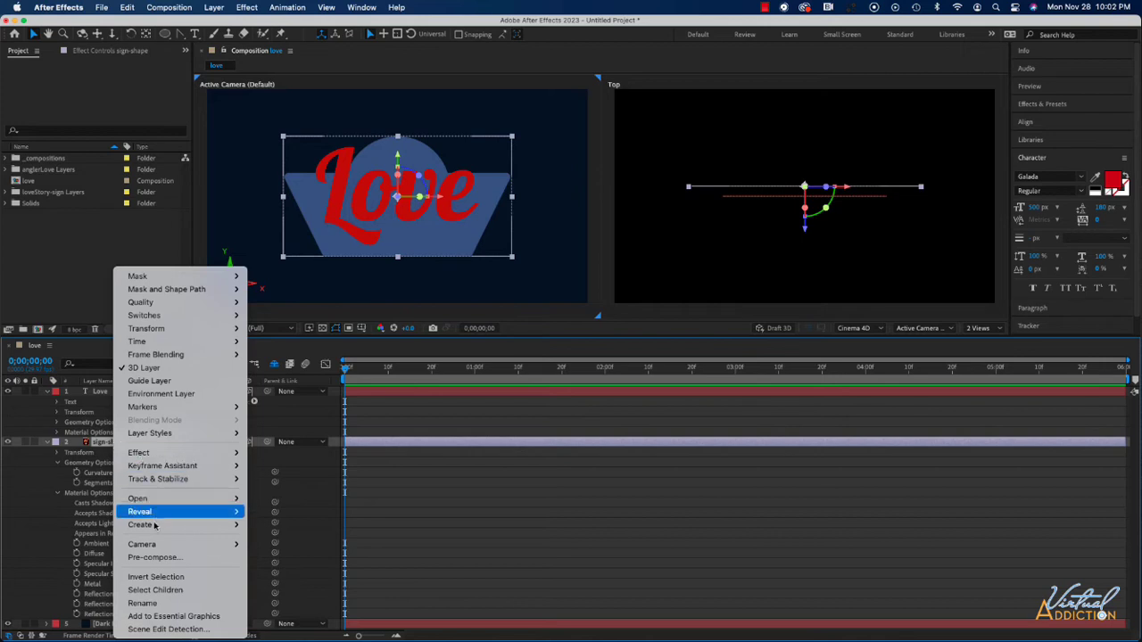
mouse_move(153, 527)
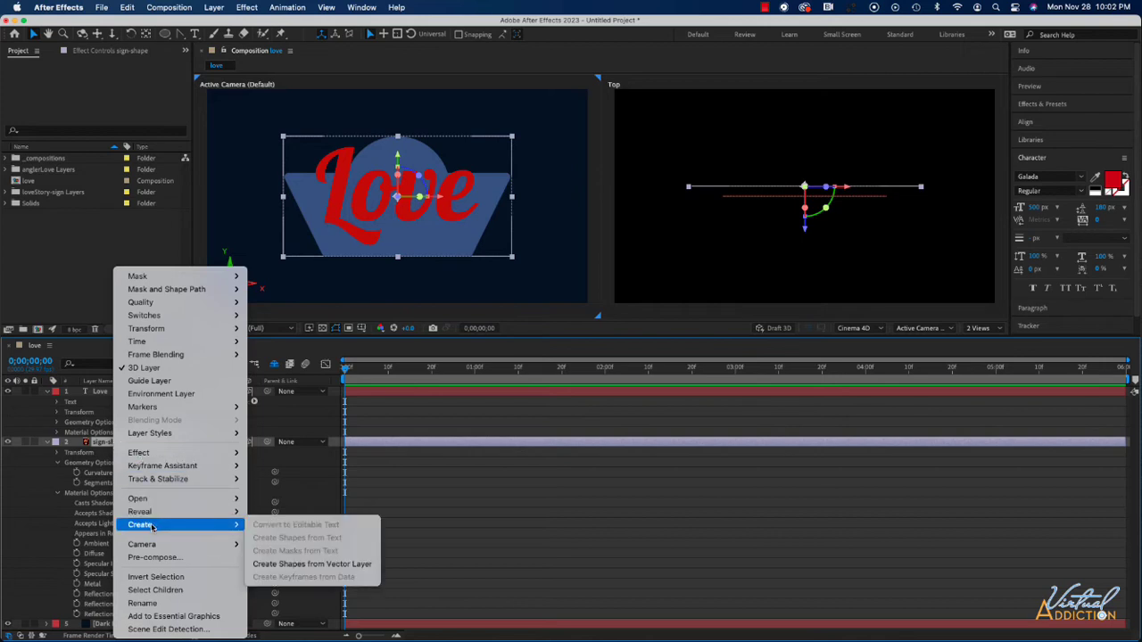
click(284, 565)
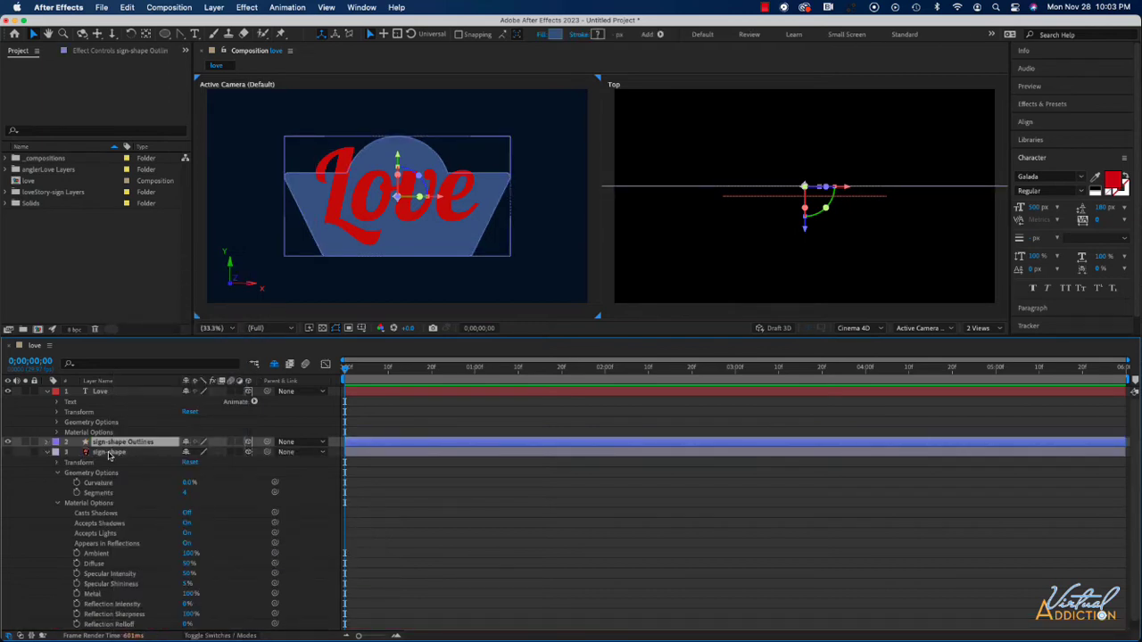
click(47, 452)
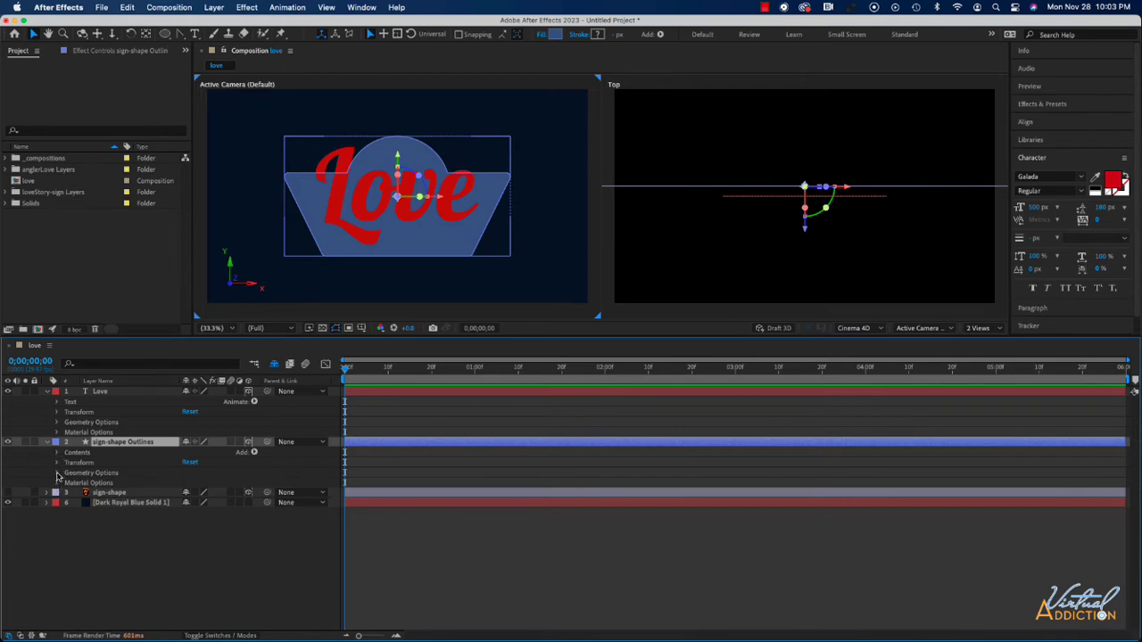
Show sign-shape Outlines' Geometry Options and its Contents down to Group 1's paths and fill.
click(57, 474)
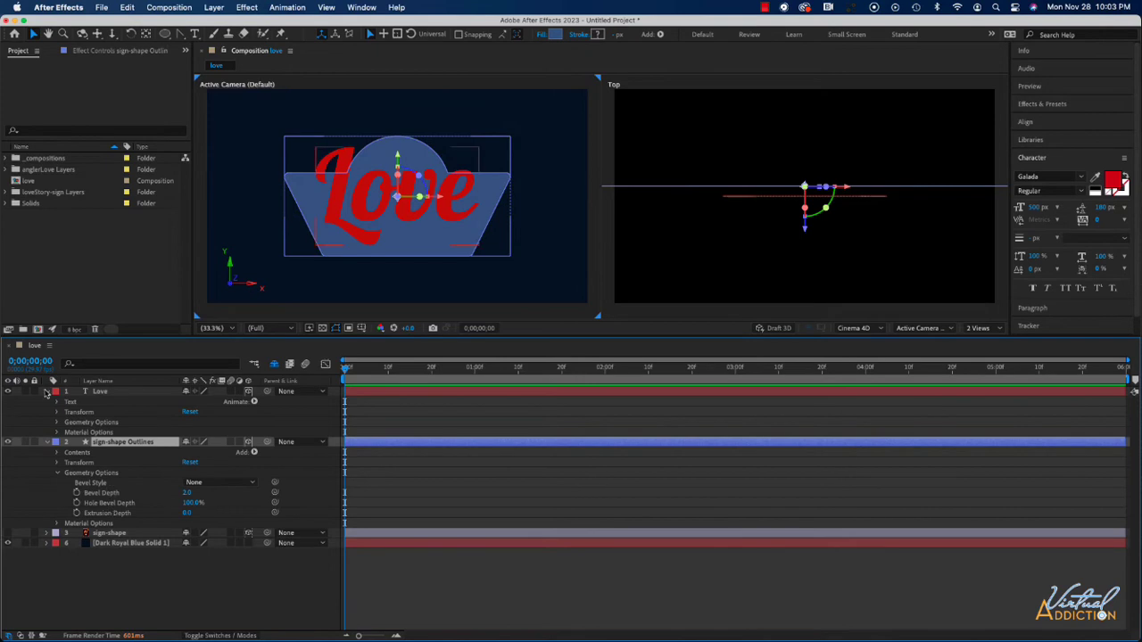
click(47, 536)
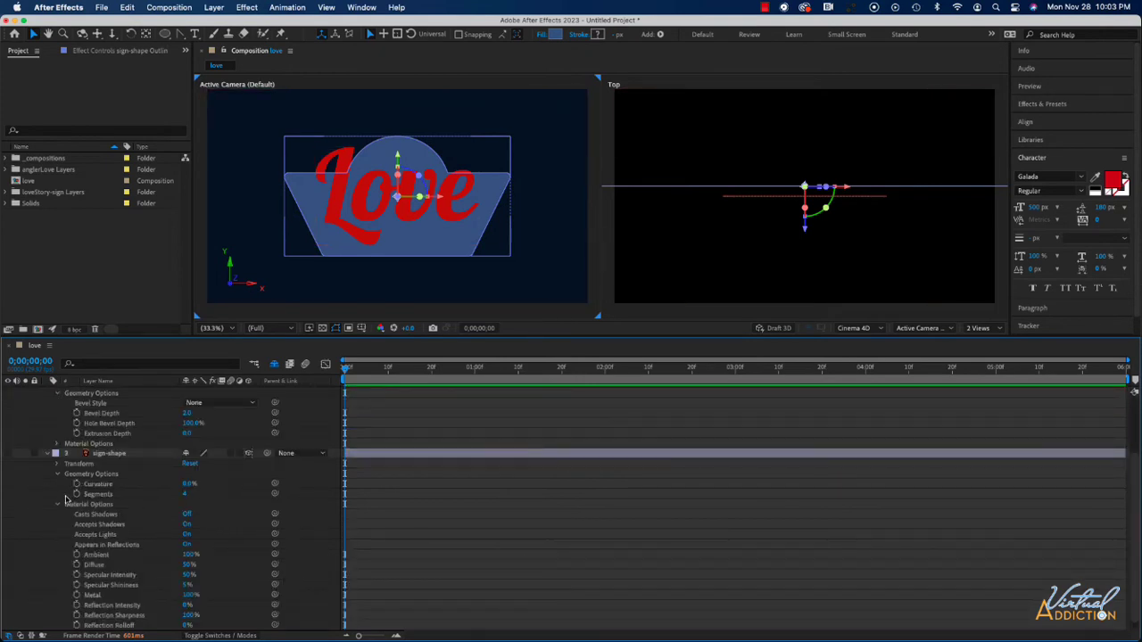
click(59, 507)
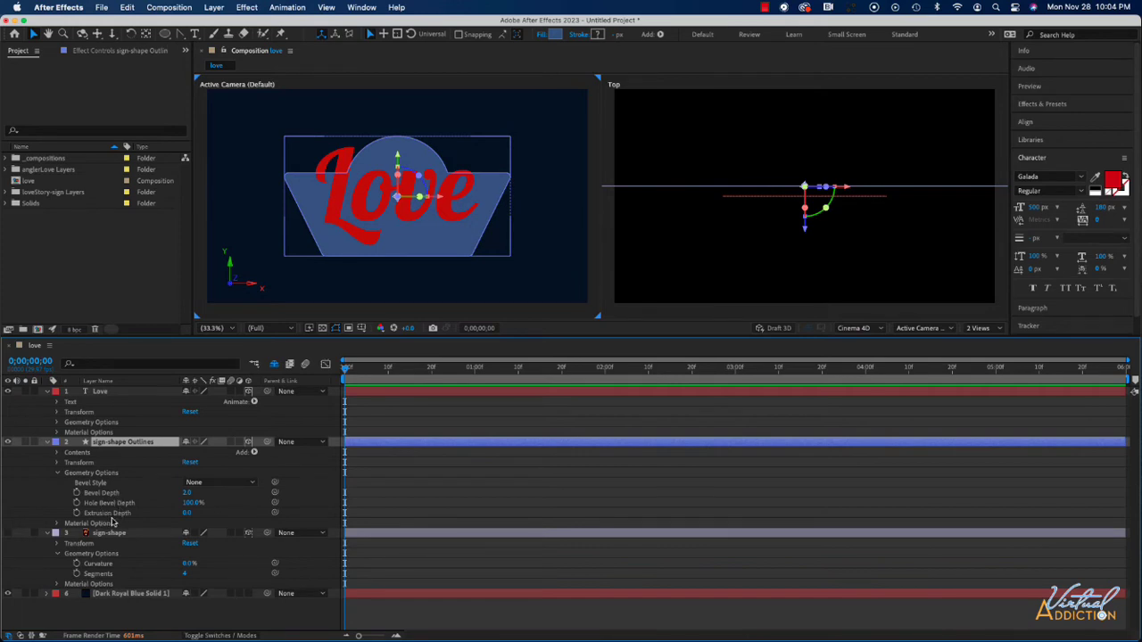
click(57, 454)
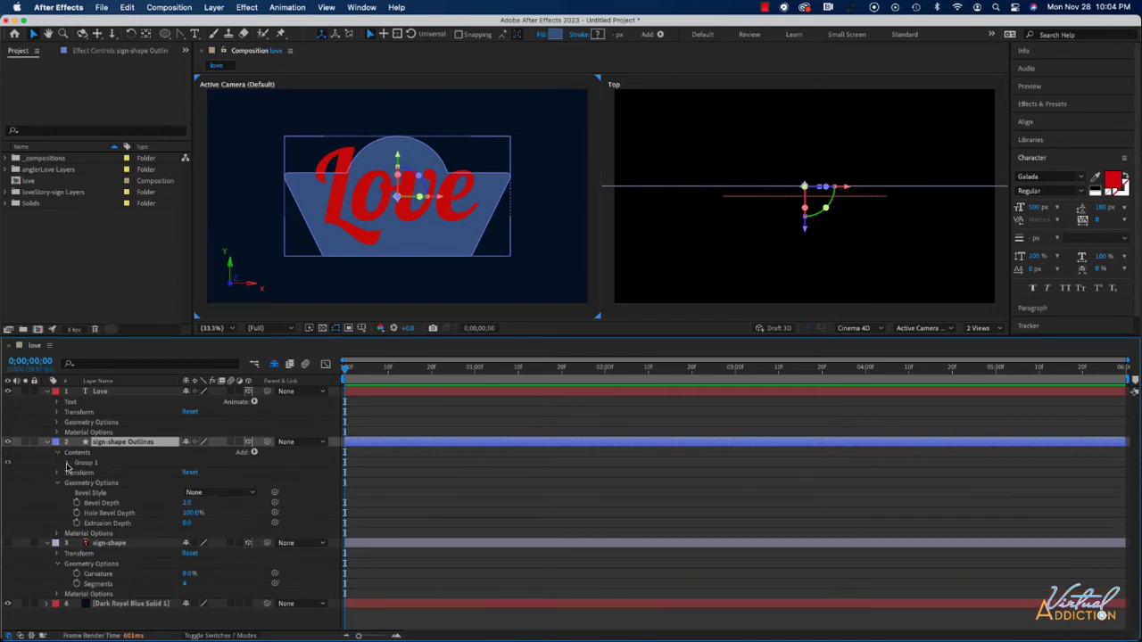
click(67, 464)
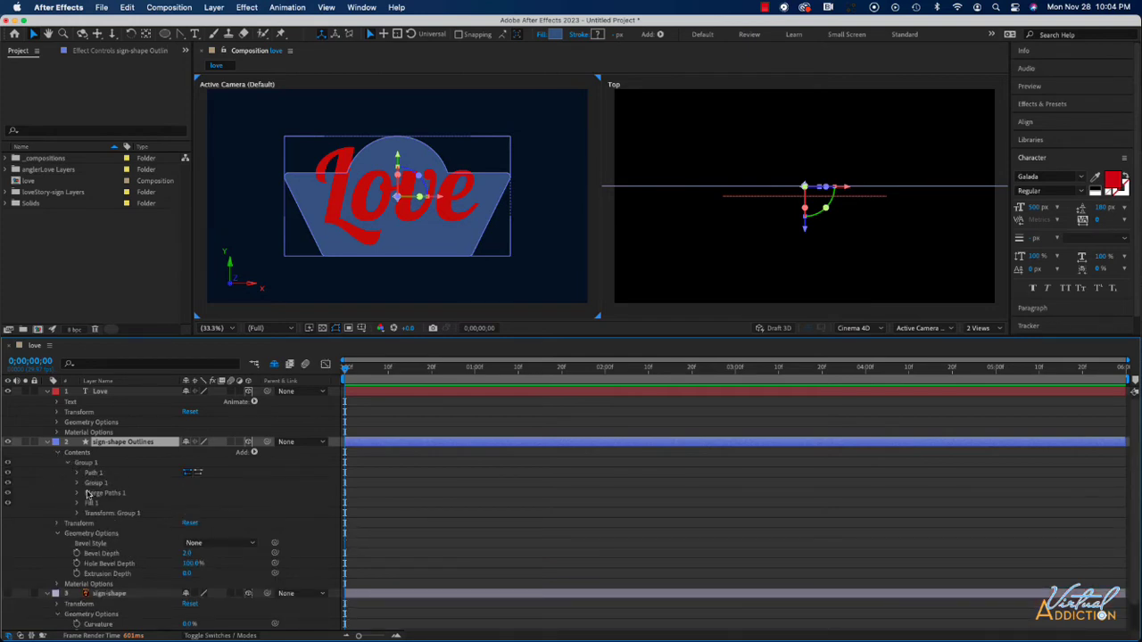
Scrub sign-shape Outlines' Extrusion Depth to about 50 and orbit the view to check the thickness.
click(57, 452)
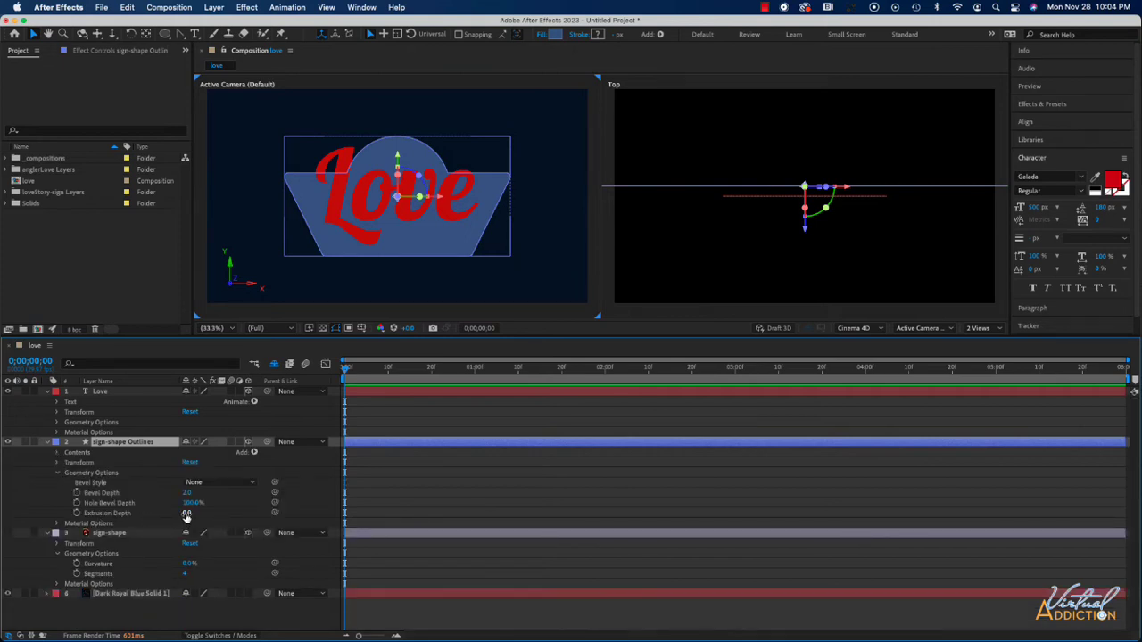
drag(186, 516, 214, 518)
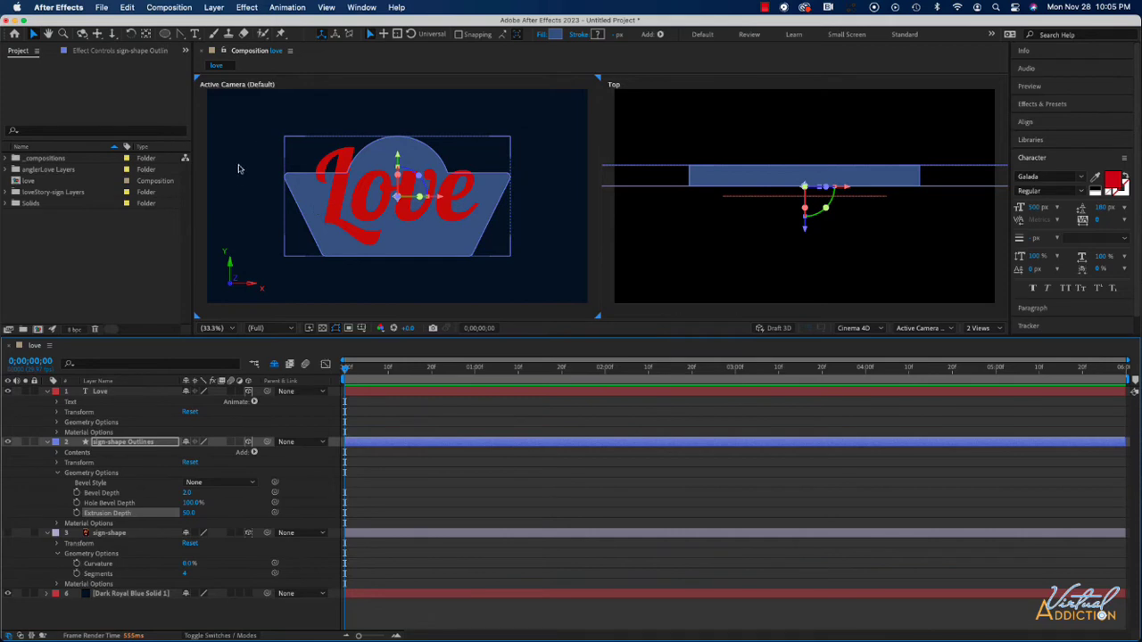
click(81, 34)
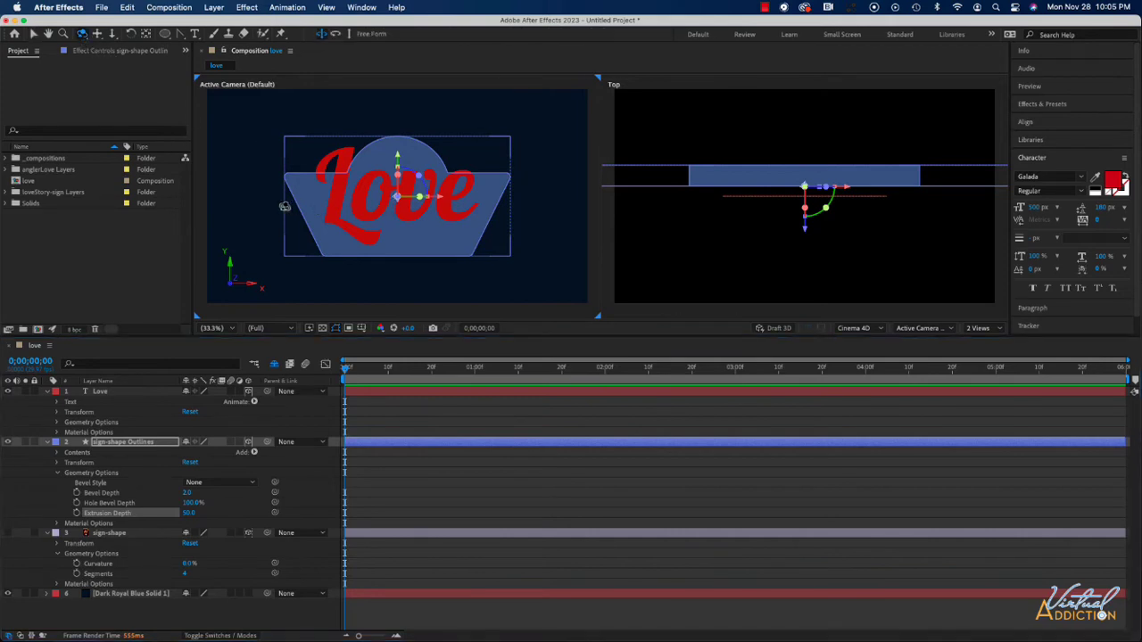
drag(284, 206, 375, 215)
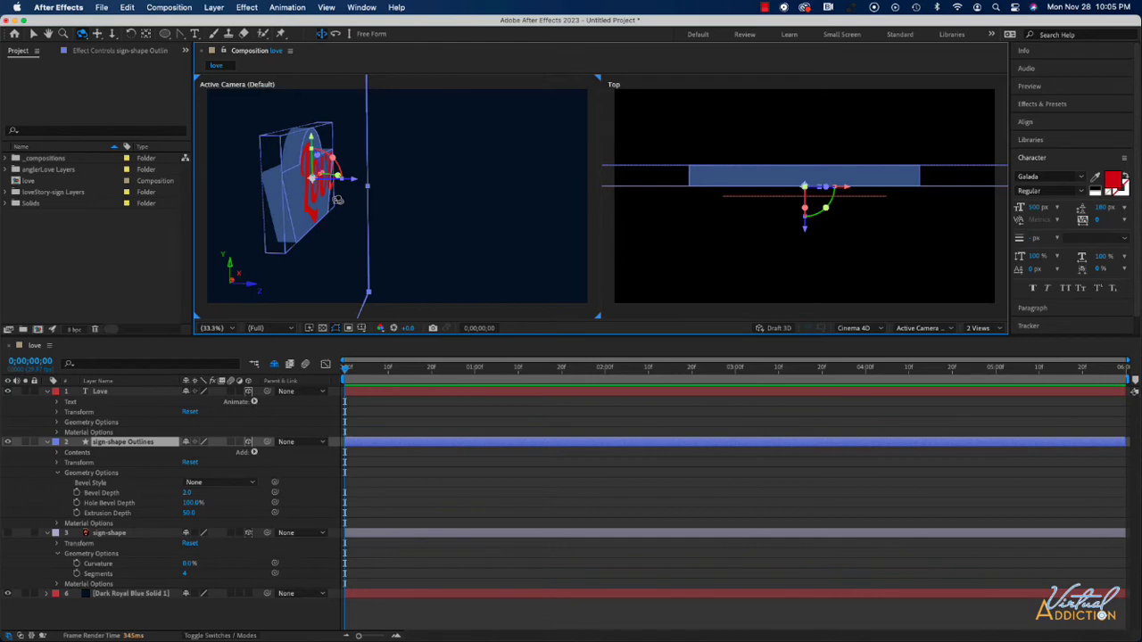
click(107, 513)
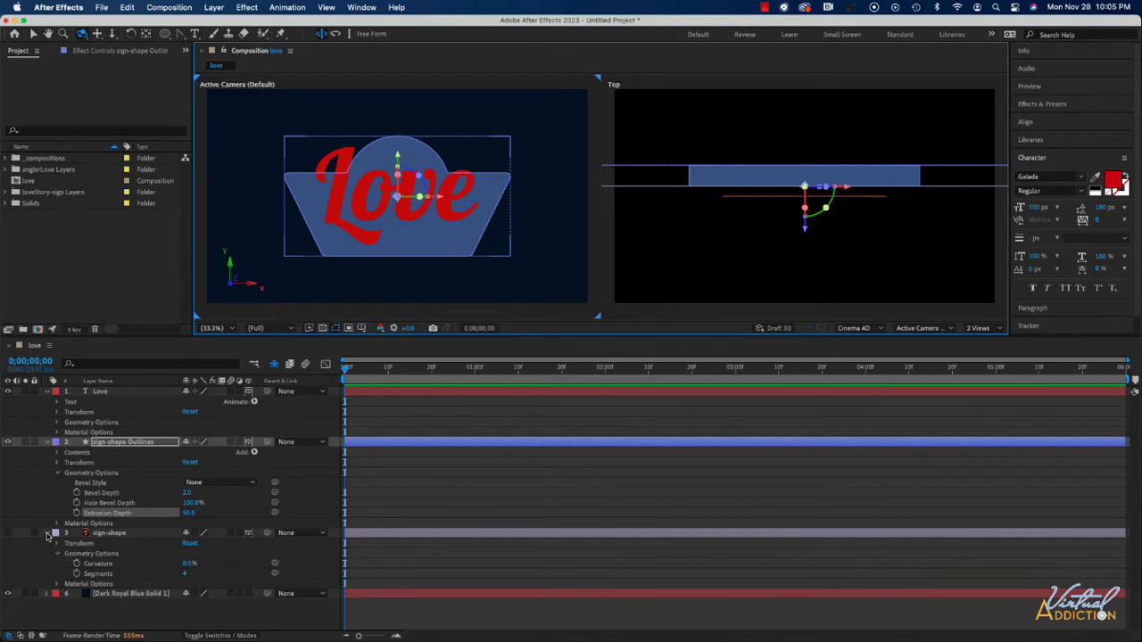
Collapse the layer properties and delete the original sign-shape layer.
click(46, 534)
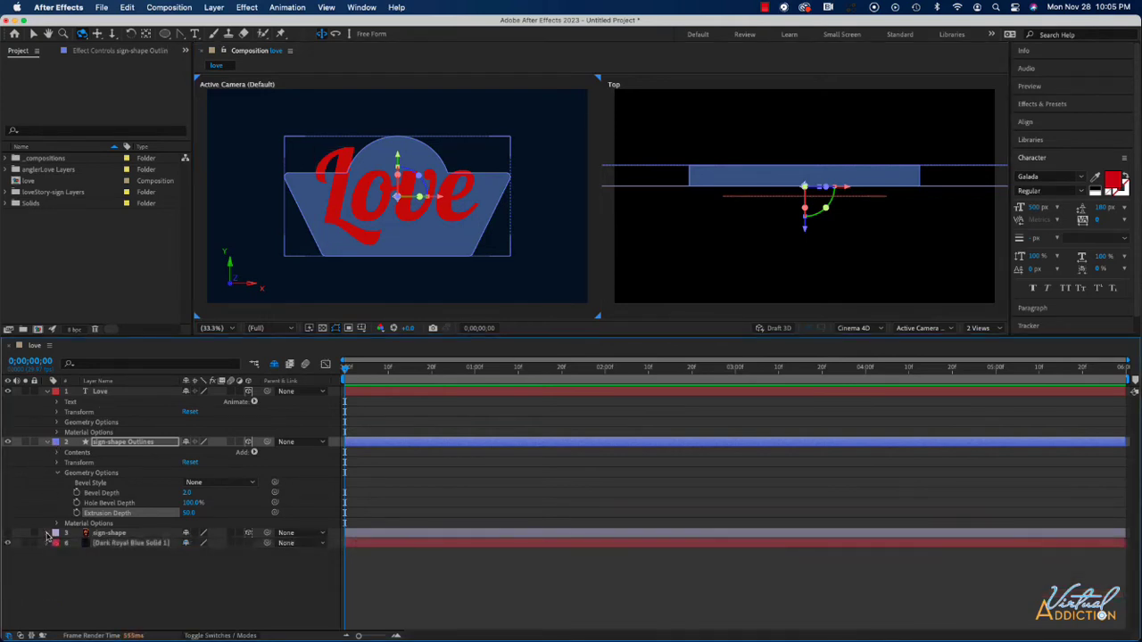
click(48, 444)
click(114, 453)
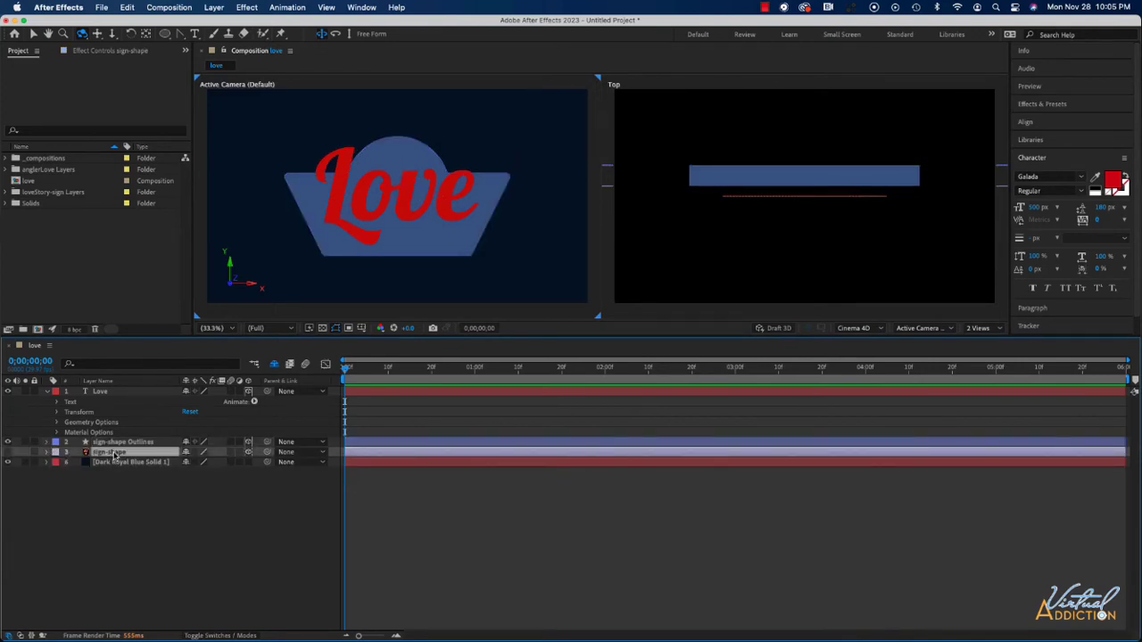
key(Delete)
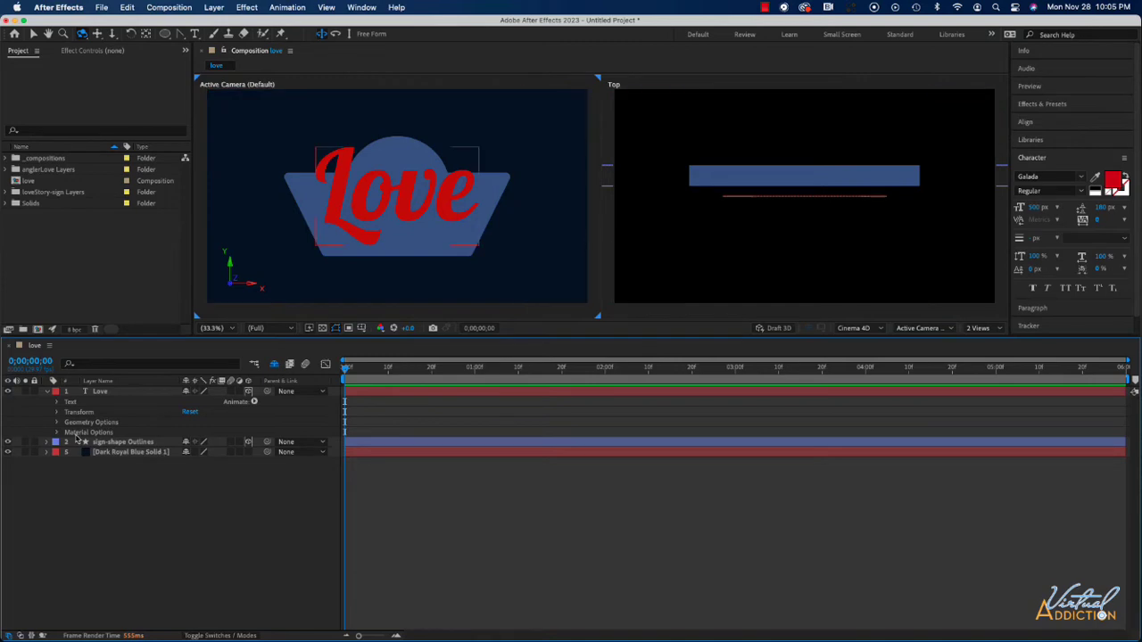
Create shapes from the Love text layer, producing a 'Love Outlines' shape layer.
click(101, 394)
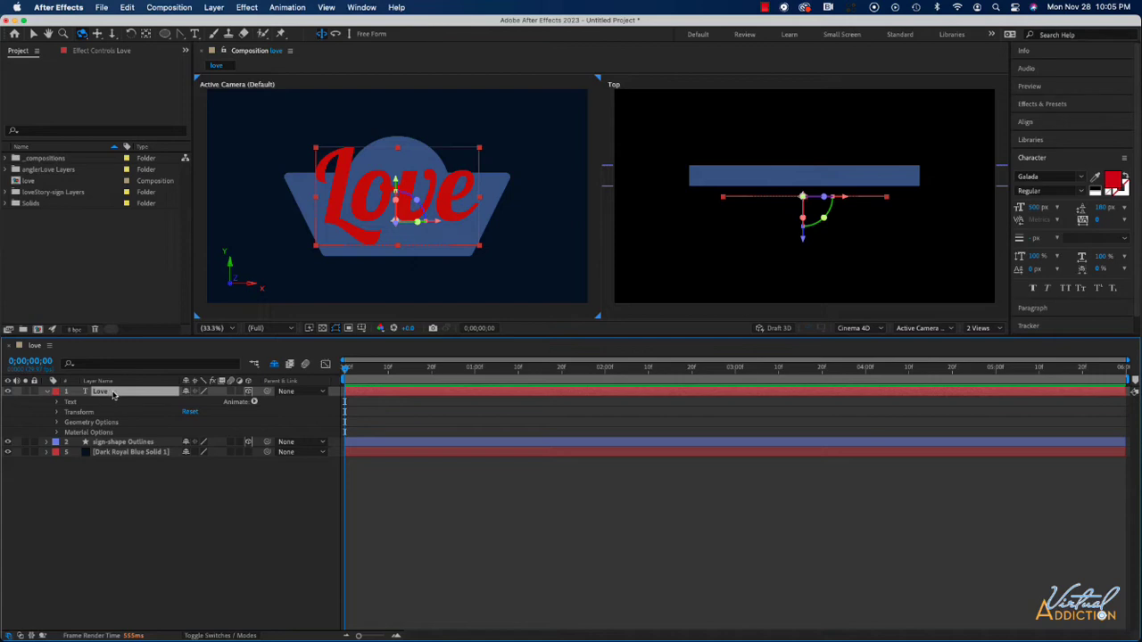
right_click(114, 395)
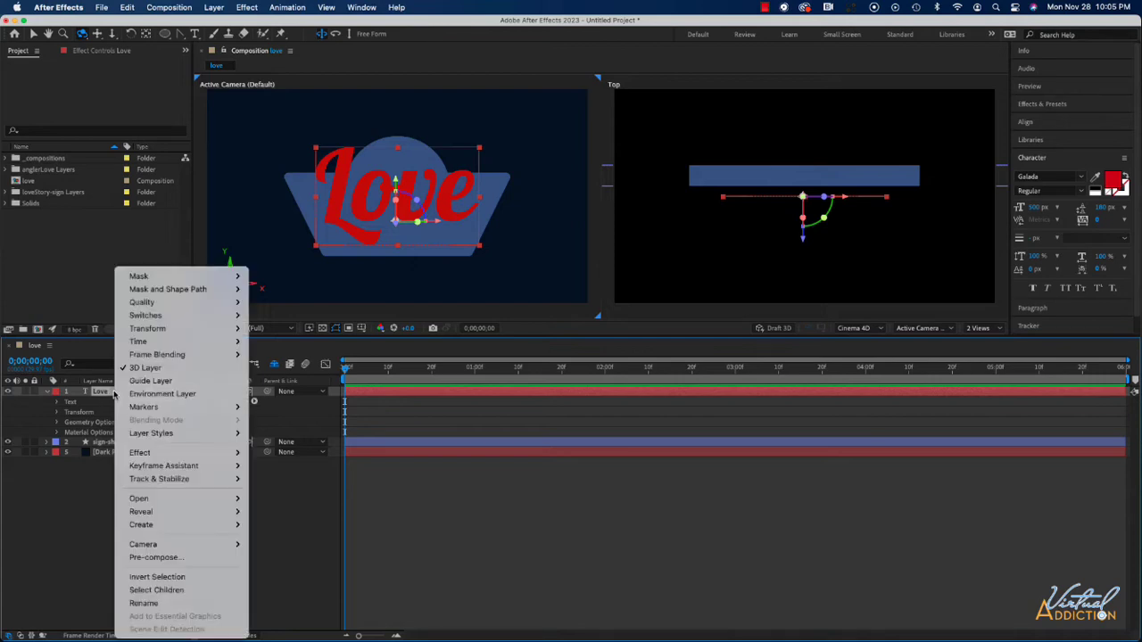
mouse_move(150, 526)
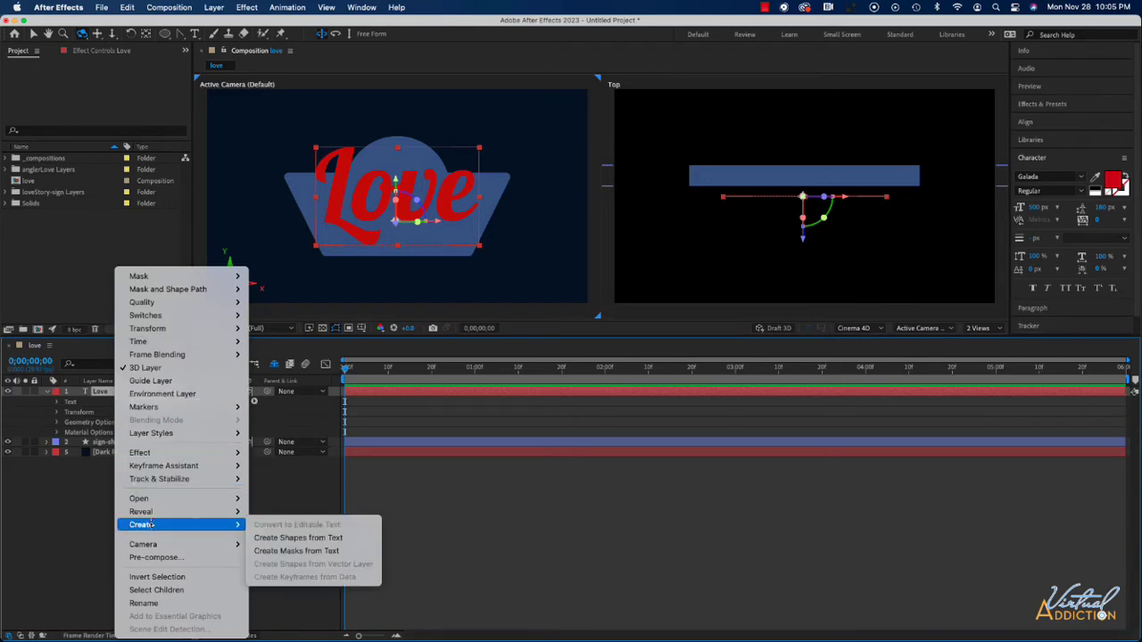
click(309, 542)
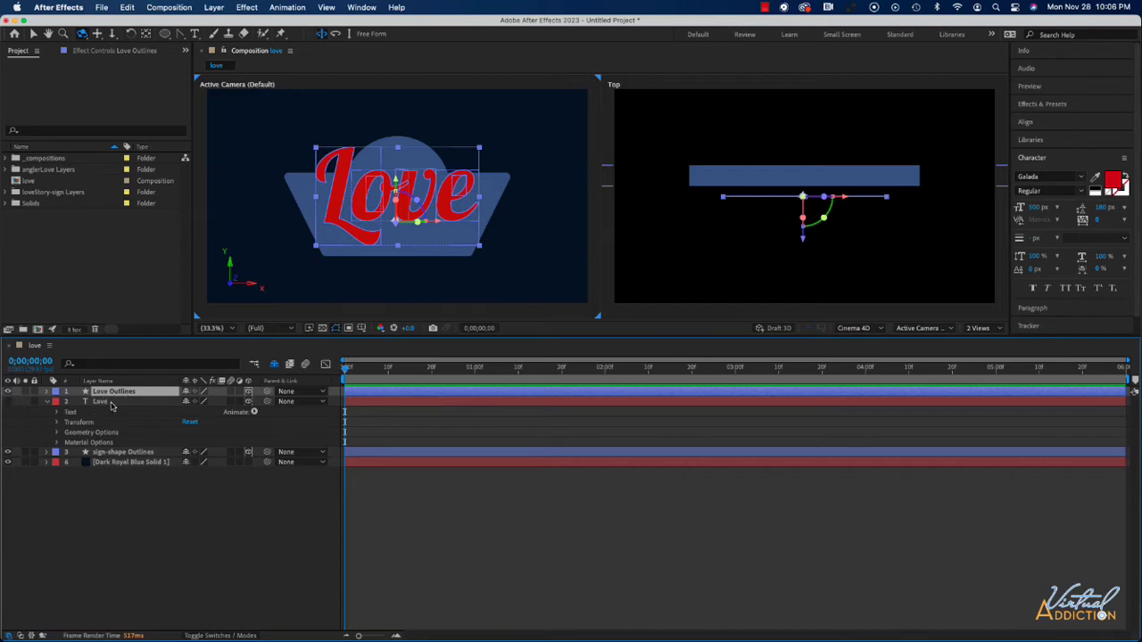
Delete the original Love text layer and select the expanded Love Outlines layer.
click(109, 403)
key(Delete)
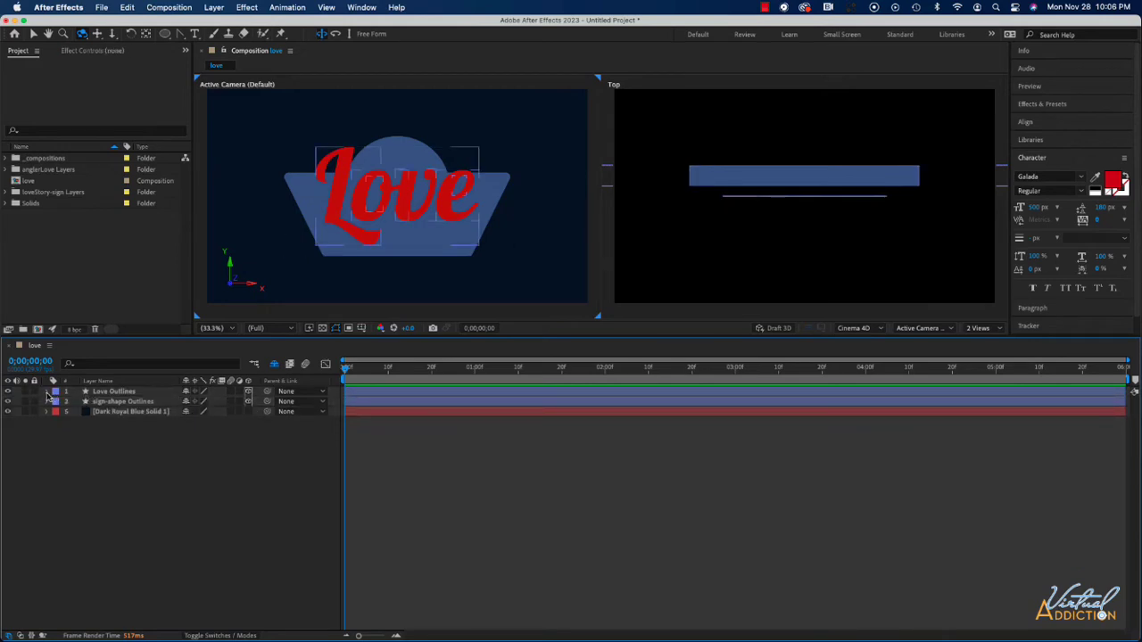
click(47, 392)
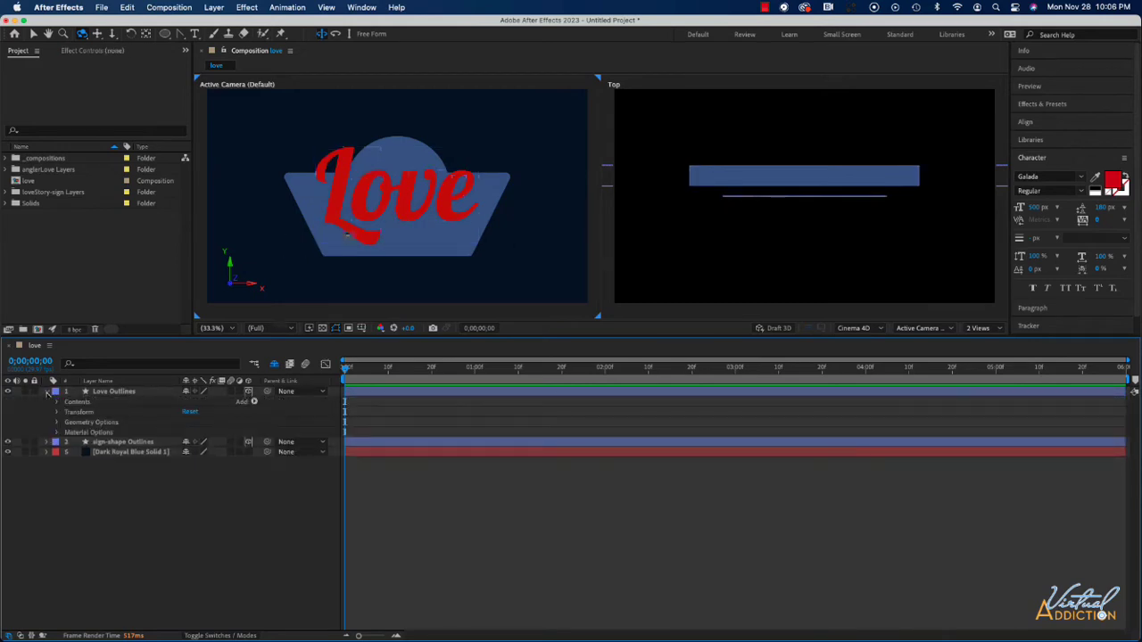
click(115, 392)
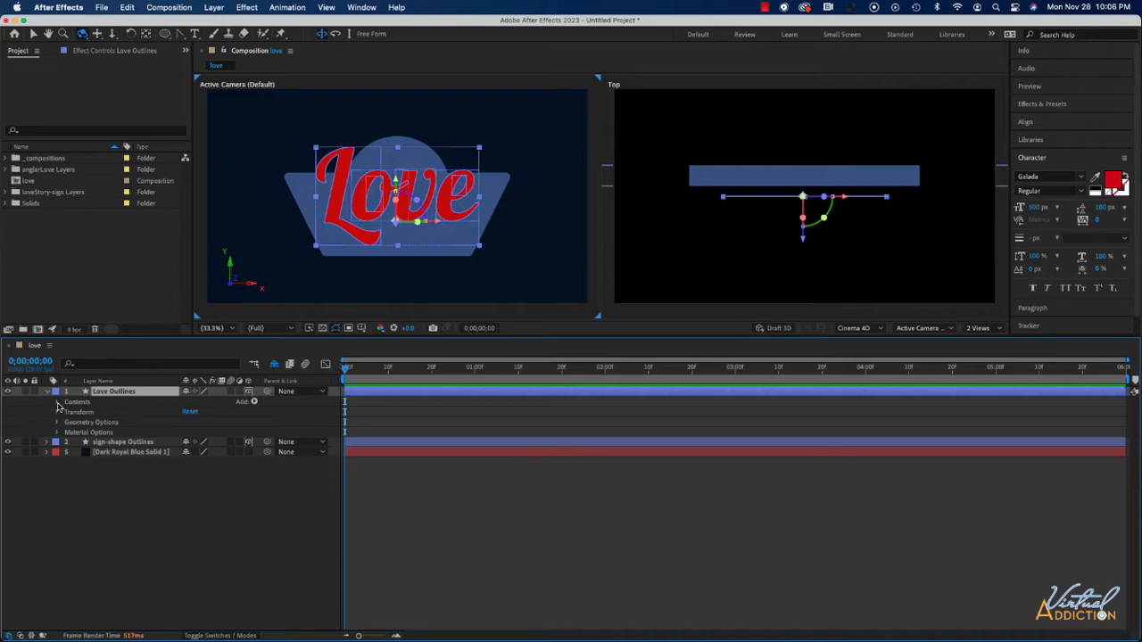
Inspect the L letter group's path and stroke, then collapse the L group and Contents.
click(57, 403)
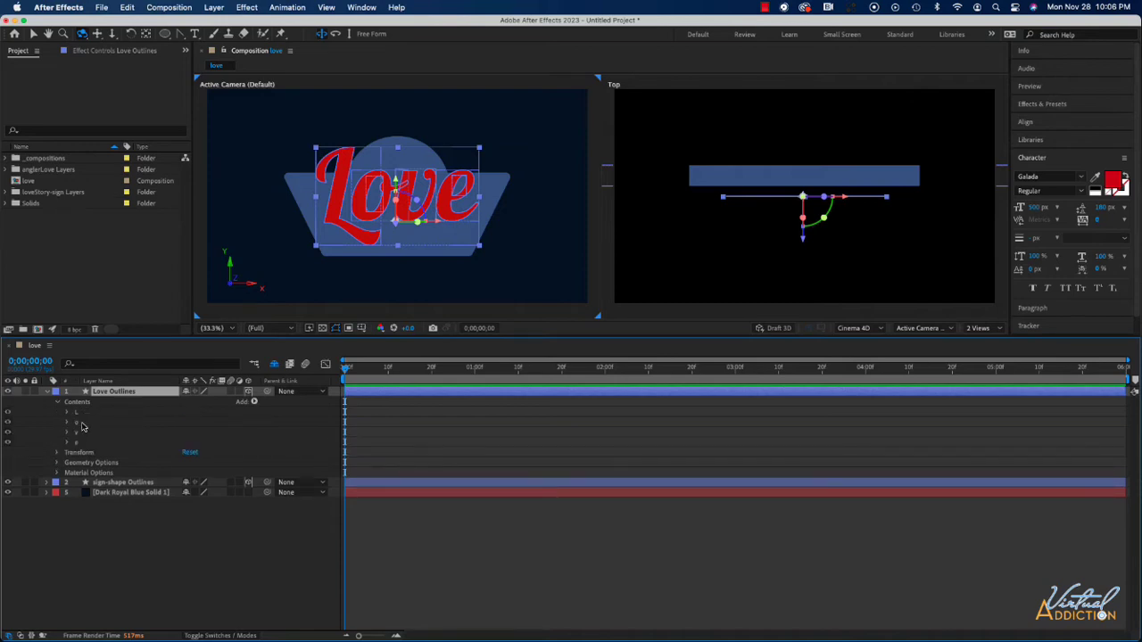
click(66, 412)
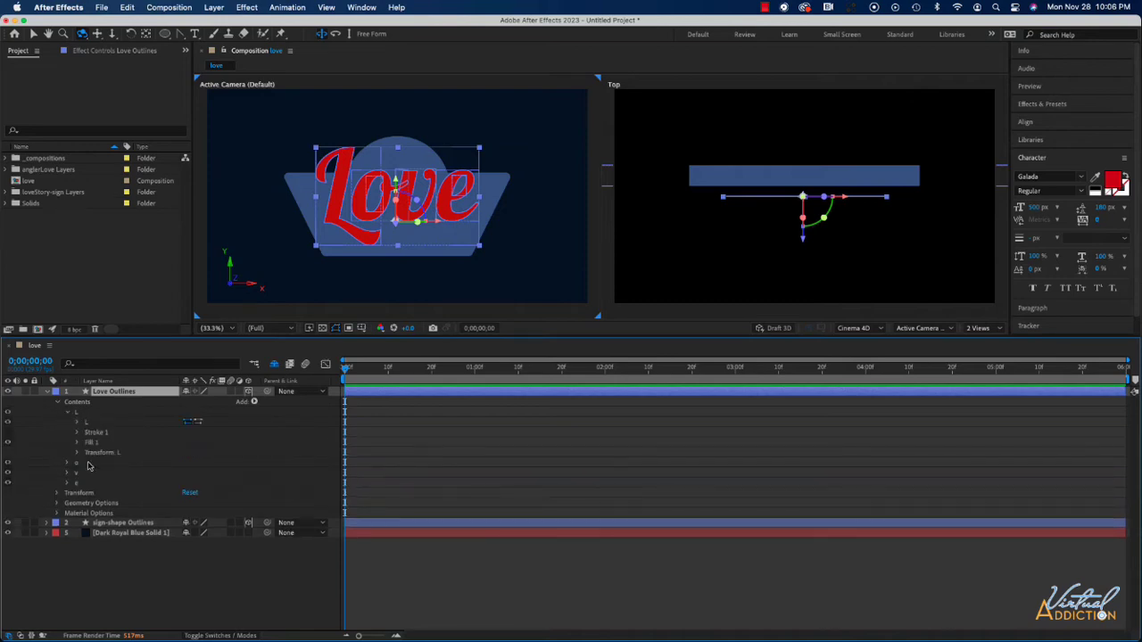
click(77, 425)
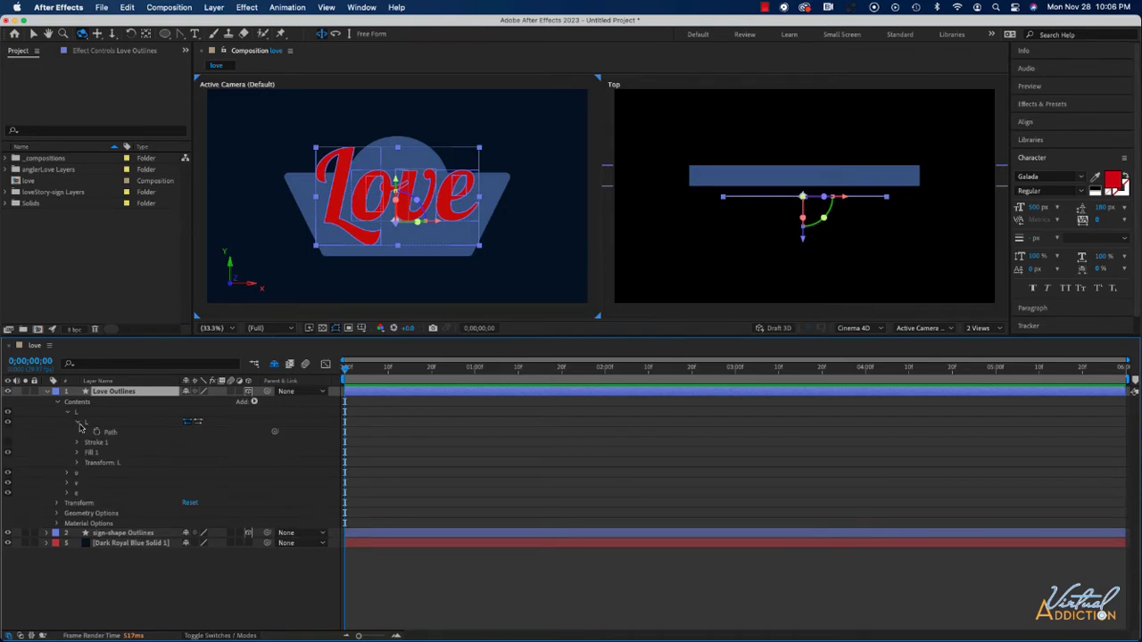
click(78, 443)
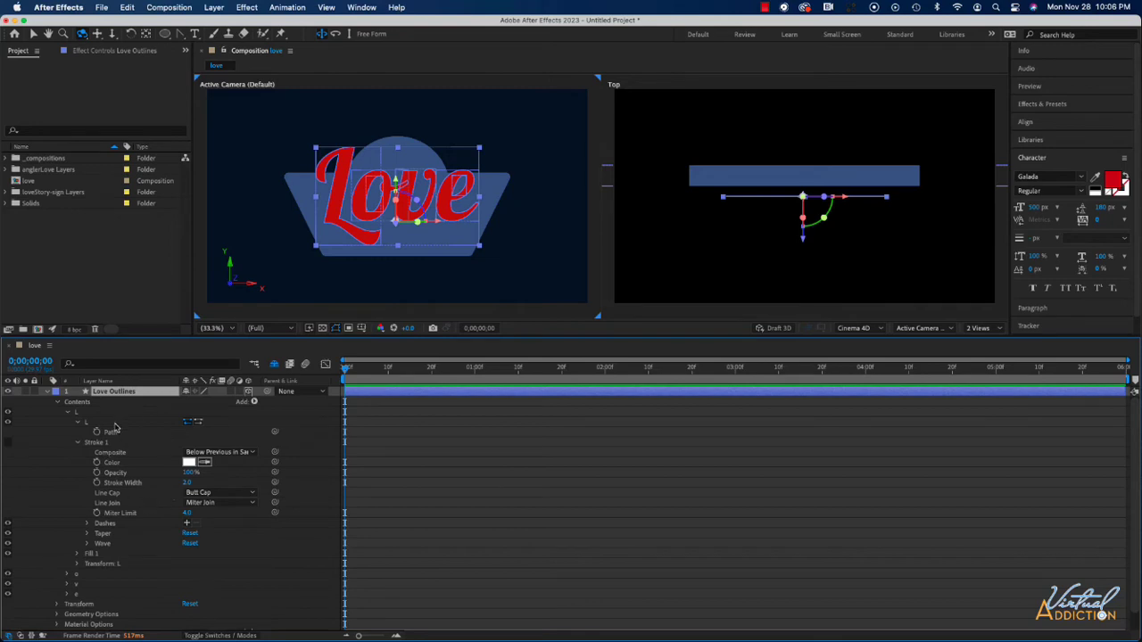
click(67, 414)
click(57, 402)
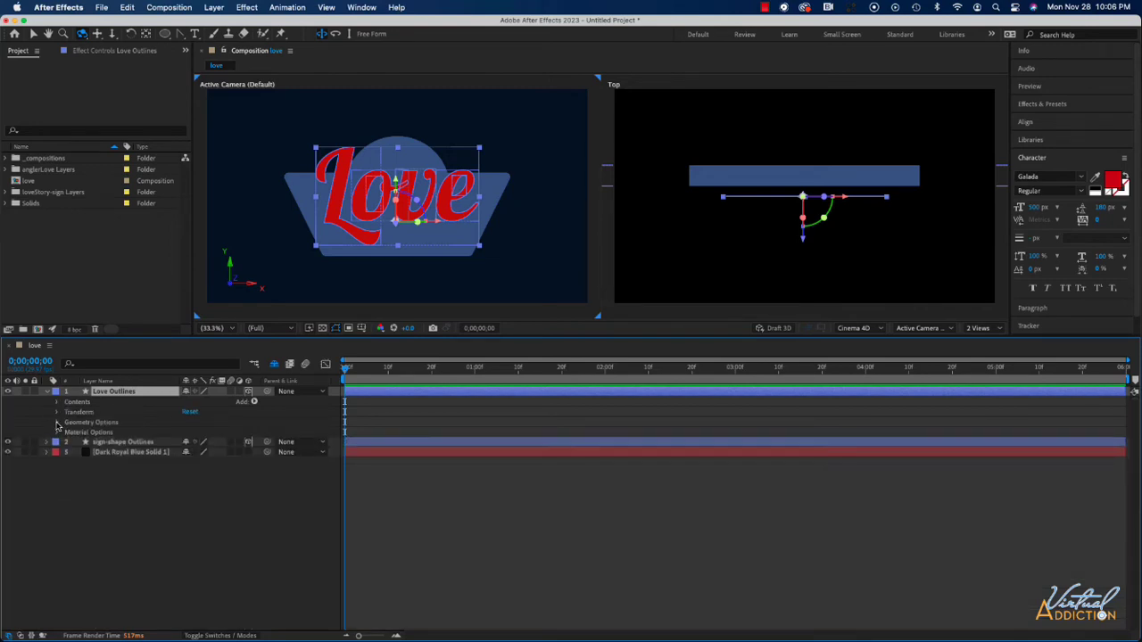
Scrub Love Outlines' Extrusion Depth to 70, orbit to check, undo the orbit, and collapse the layer.
click(56, 423)
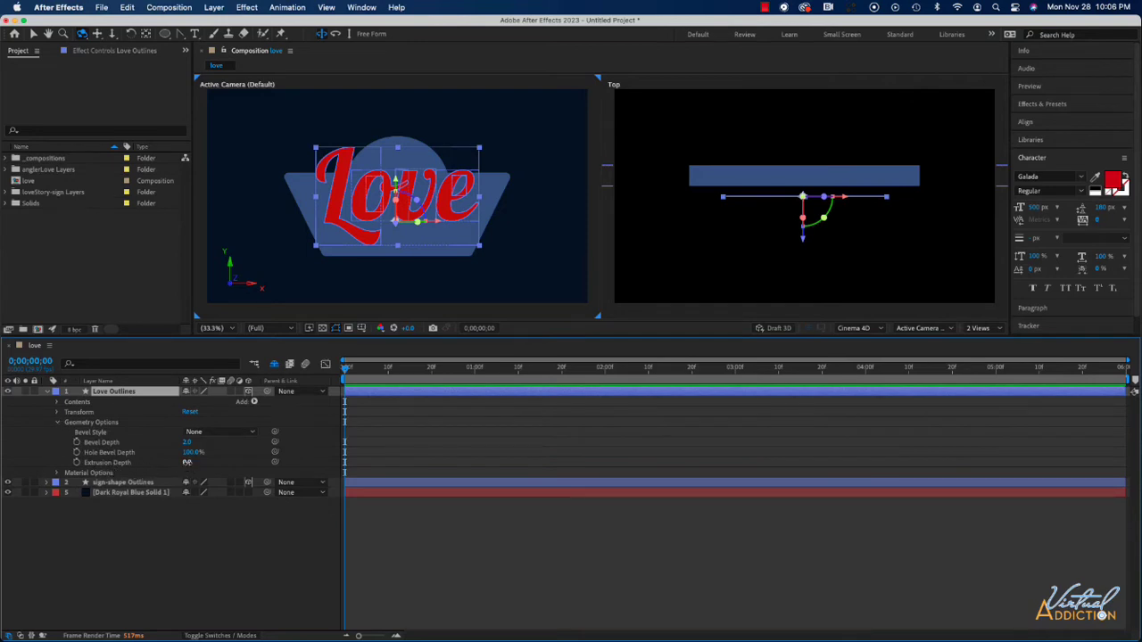
drag(187, 462, 229, 462)
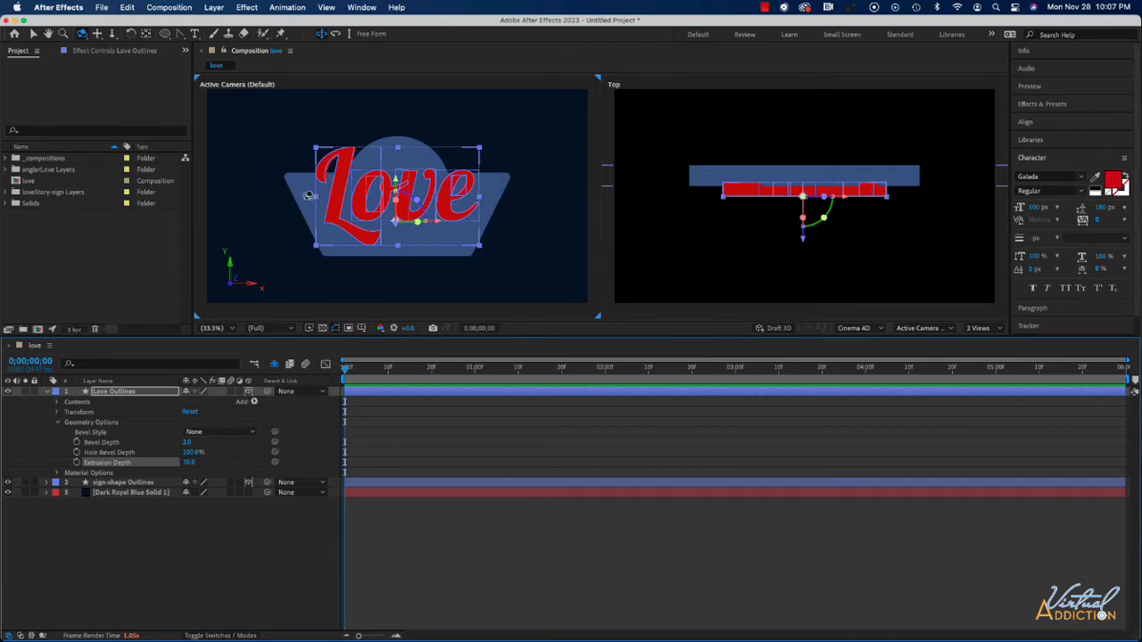
drag(280, 196, 684, 185)
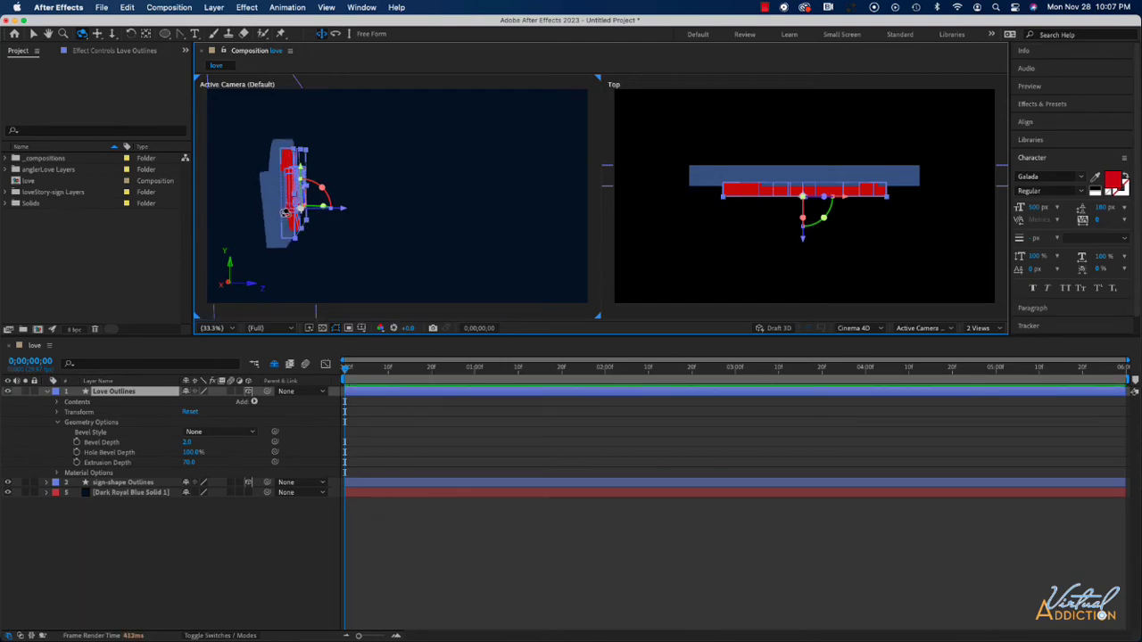
key(super+z)
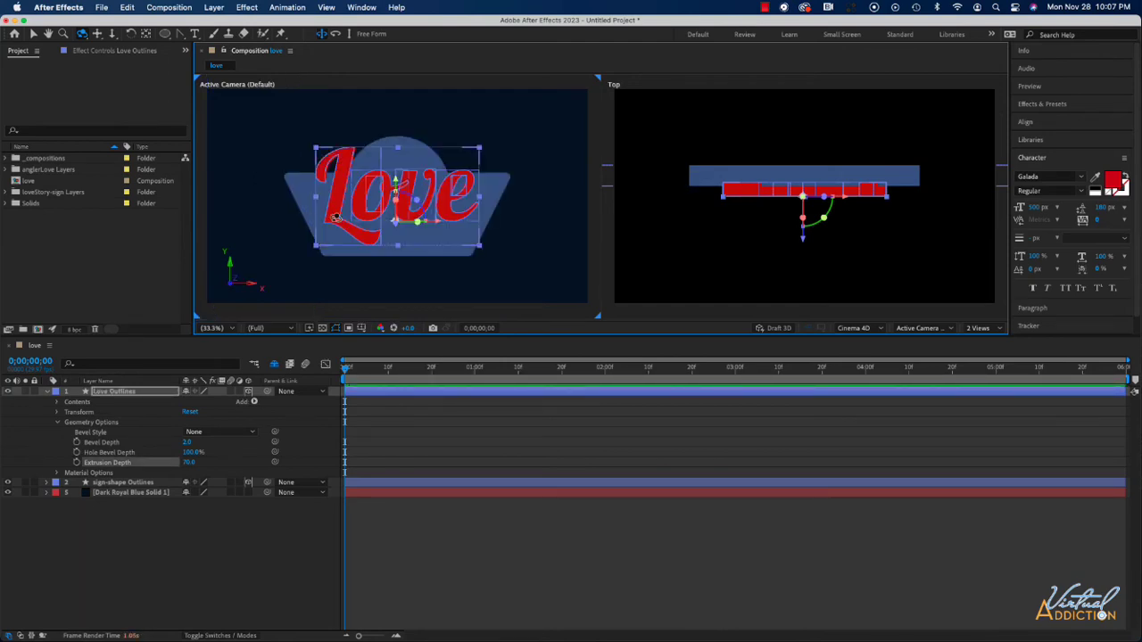
click(47, 393)
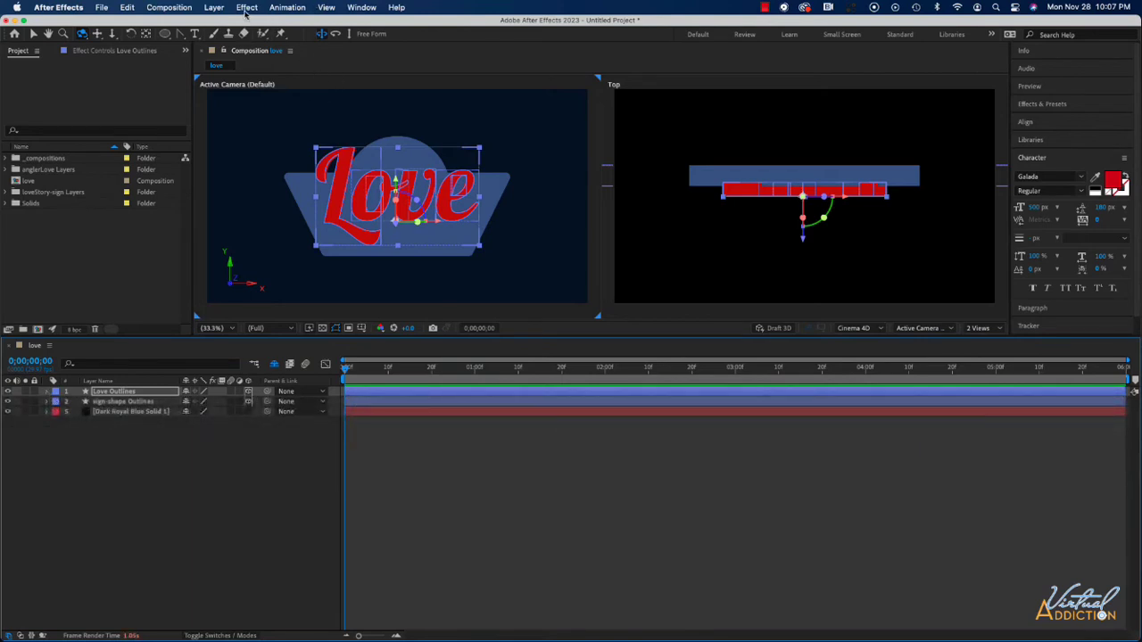
Add a new light layer, Spot Light 1, with Casts Shadows enabled.
click(219, 8)
mouse_move(223, 26)
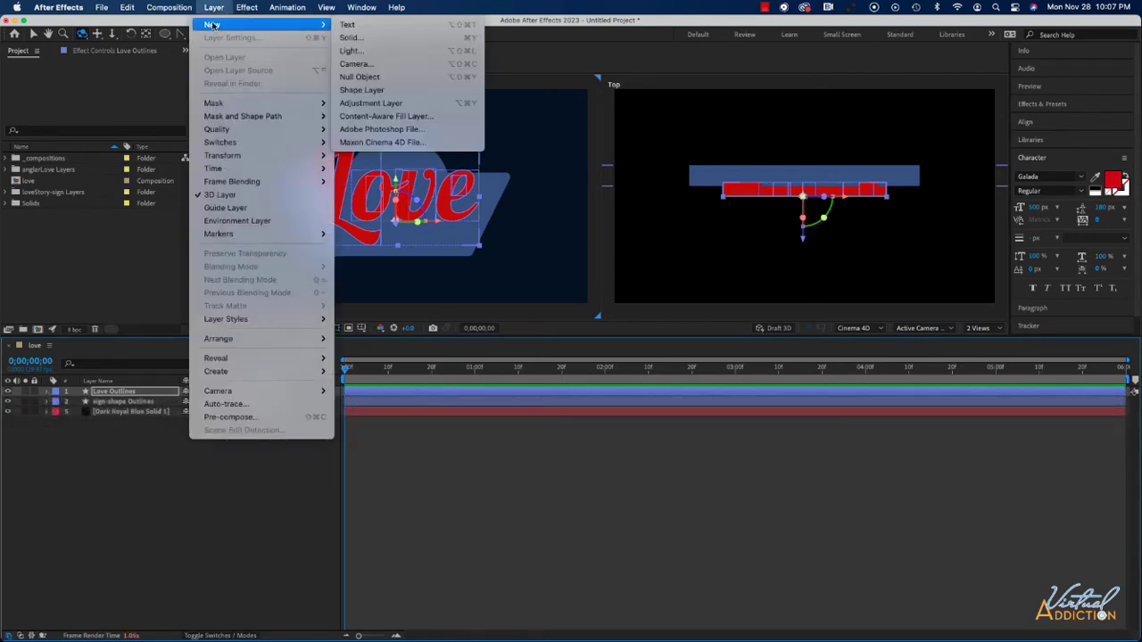
click(378, 52)
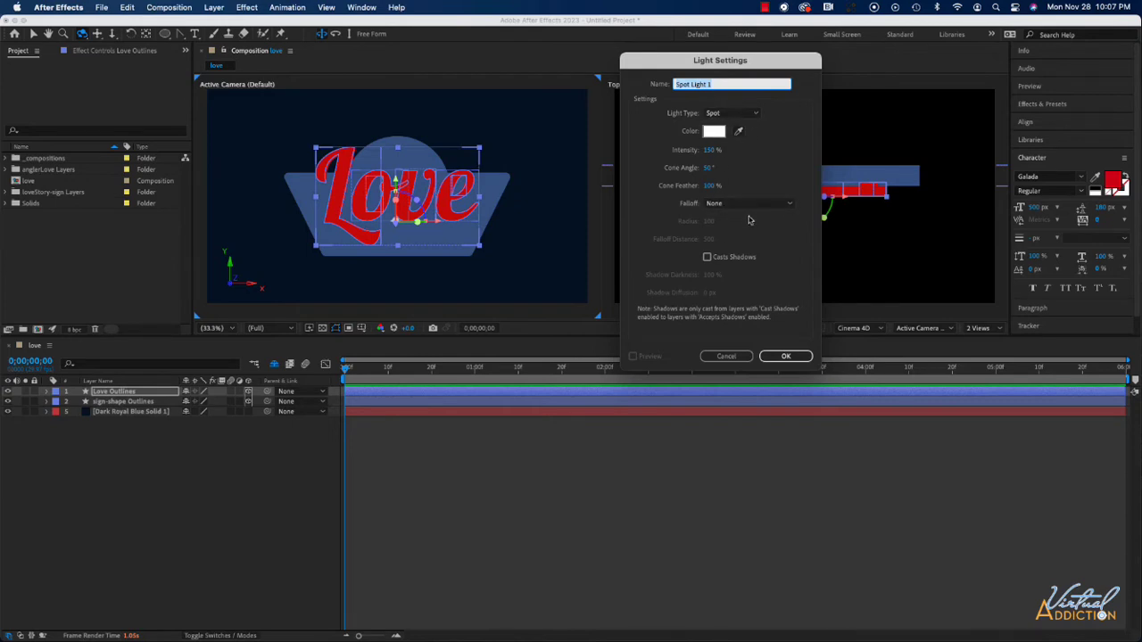
click(708, 258)
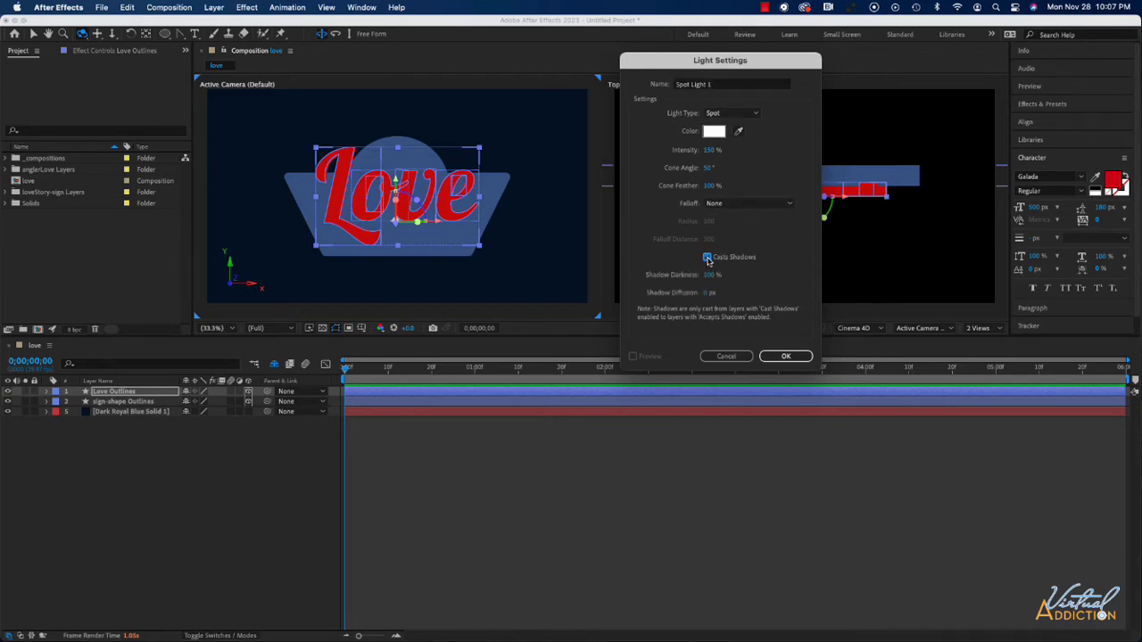
click(799, 359)
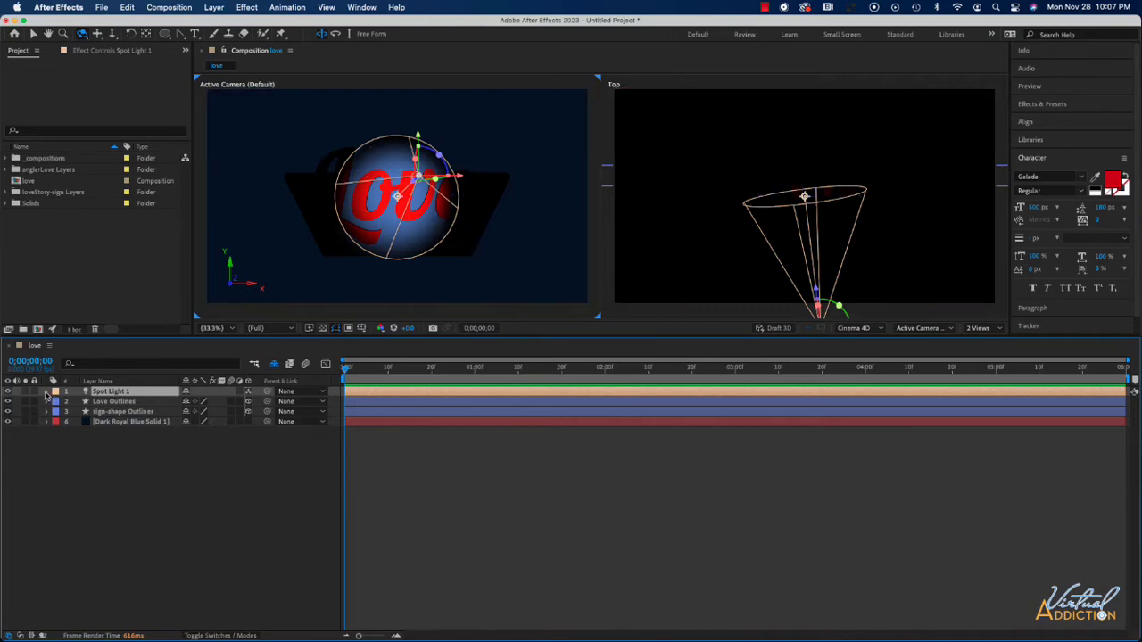
Widen Spot Light 1's Cone Angle to 96° and orbit the view to check the lighting.
click(46, 393)
click(57, 412)
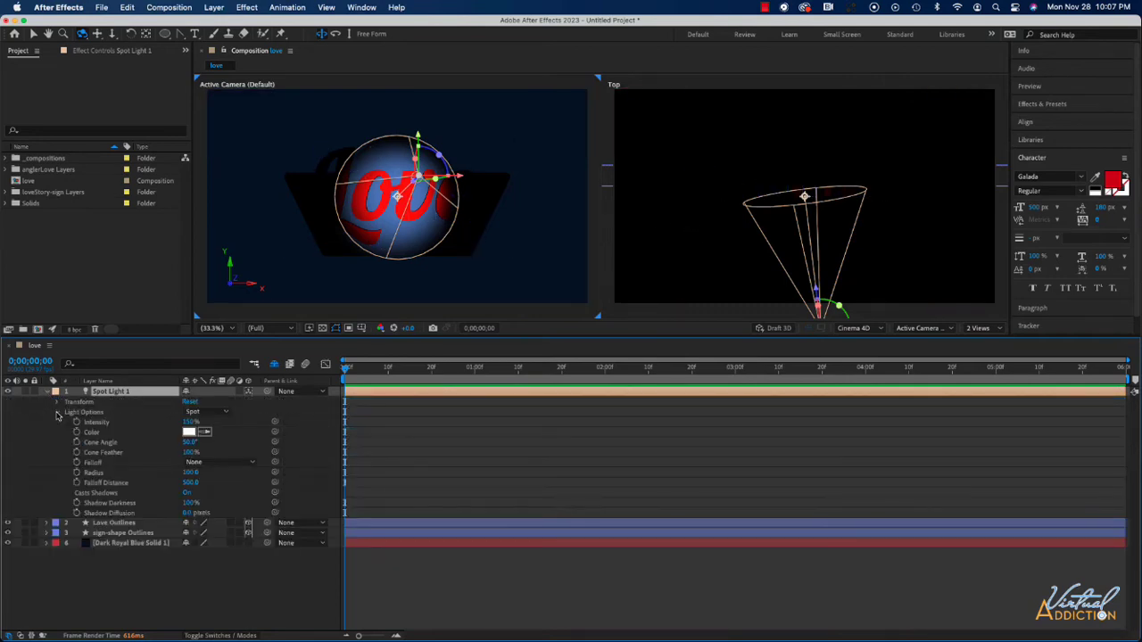
drag(191, 441, 215, 443)
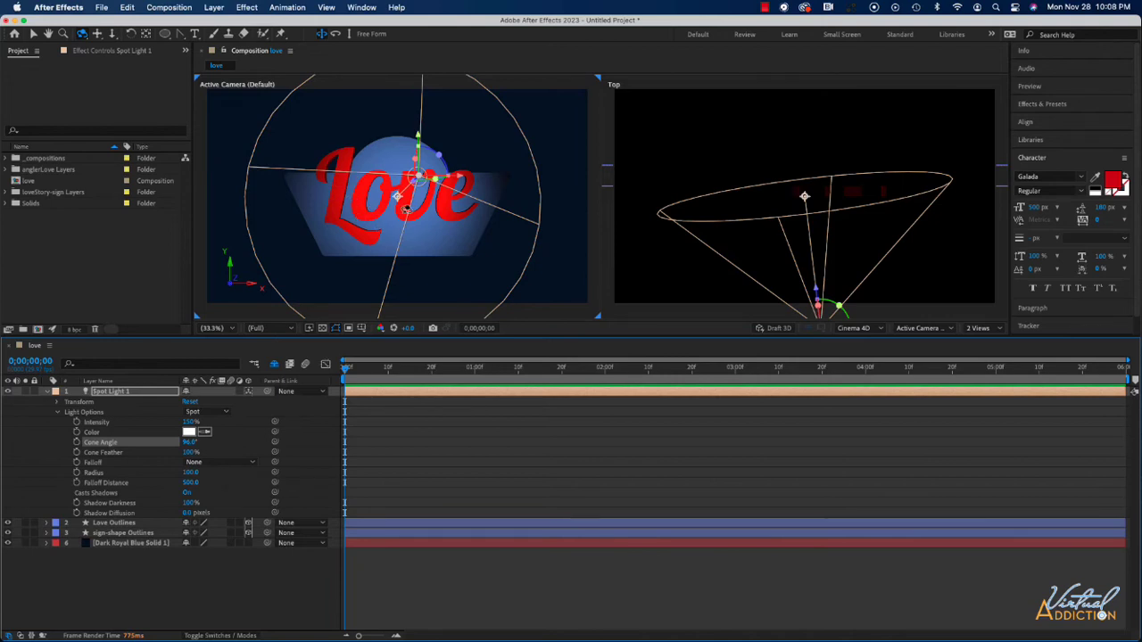
mouse_move(408, 205)
mouse_down()
mouse_move(417, 202)
mouse_move(390, 205)
mouse_up()
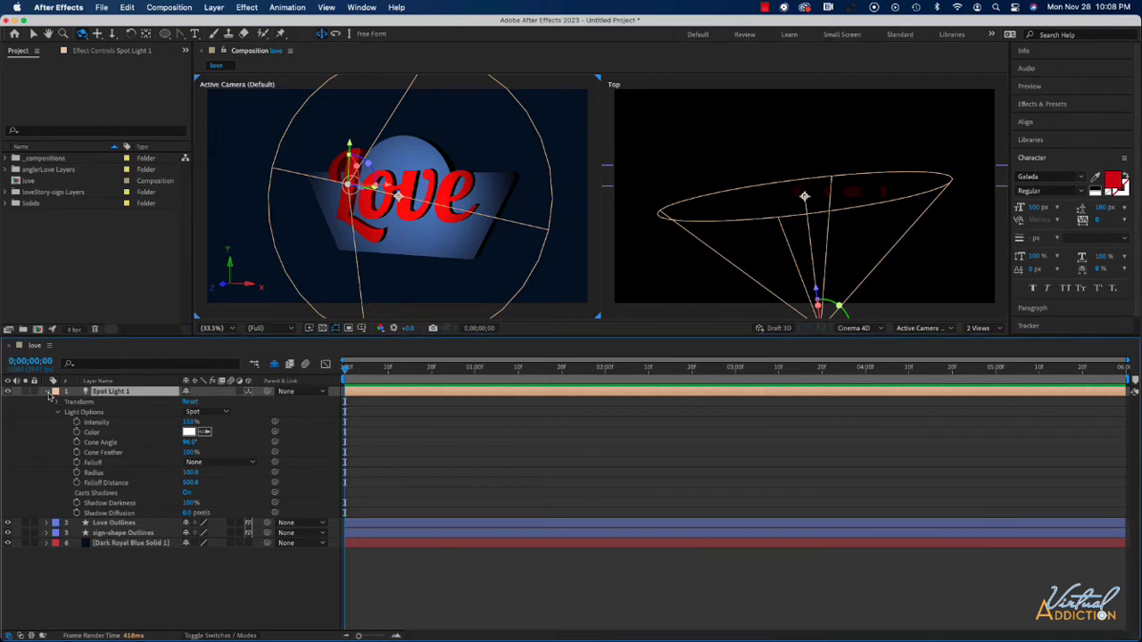
click(48, 391)
click(47, 401)
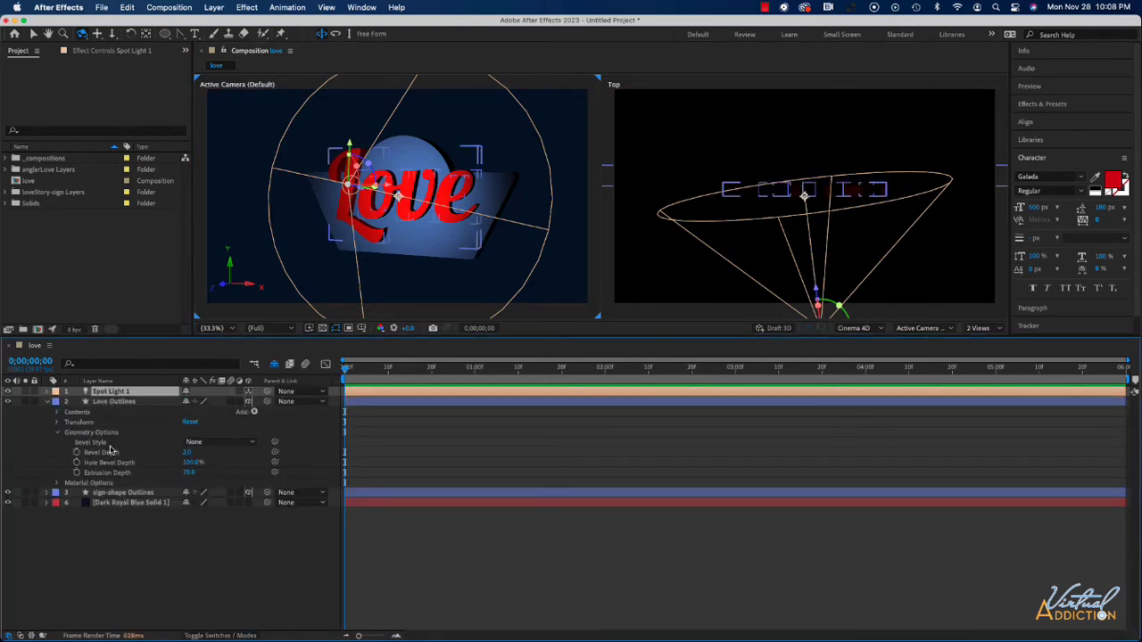
Give the Love letters an Angular bevel and deepen Bevel Depth to about 5.3.
click(134, 453)
key(slash)
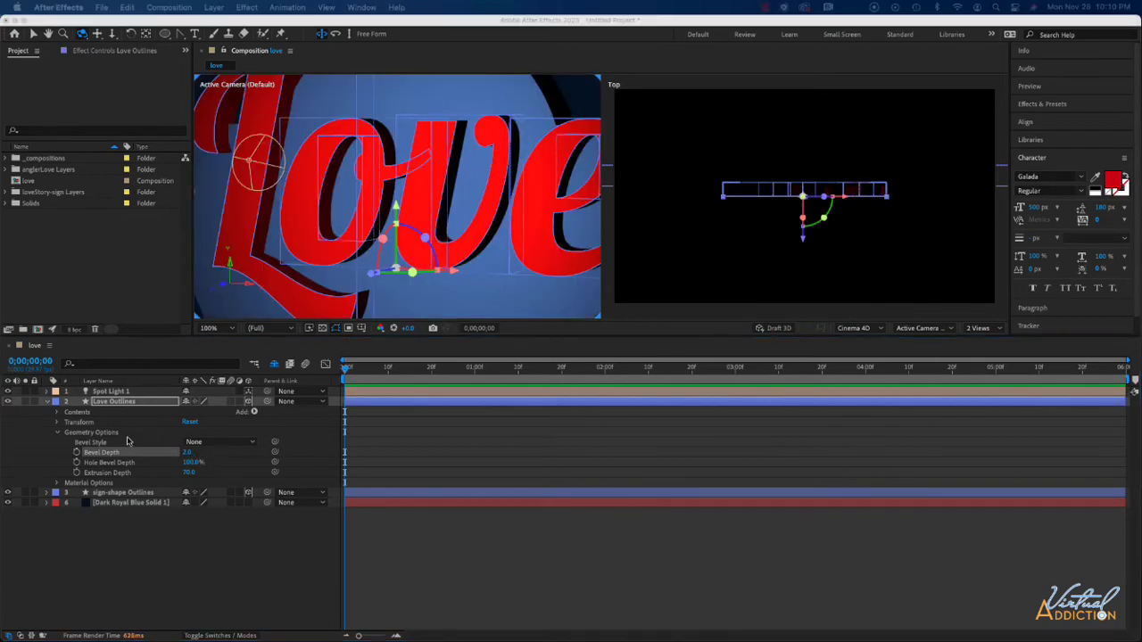
click(222, 443)
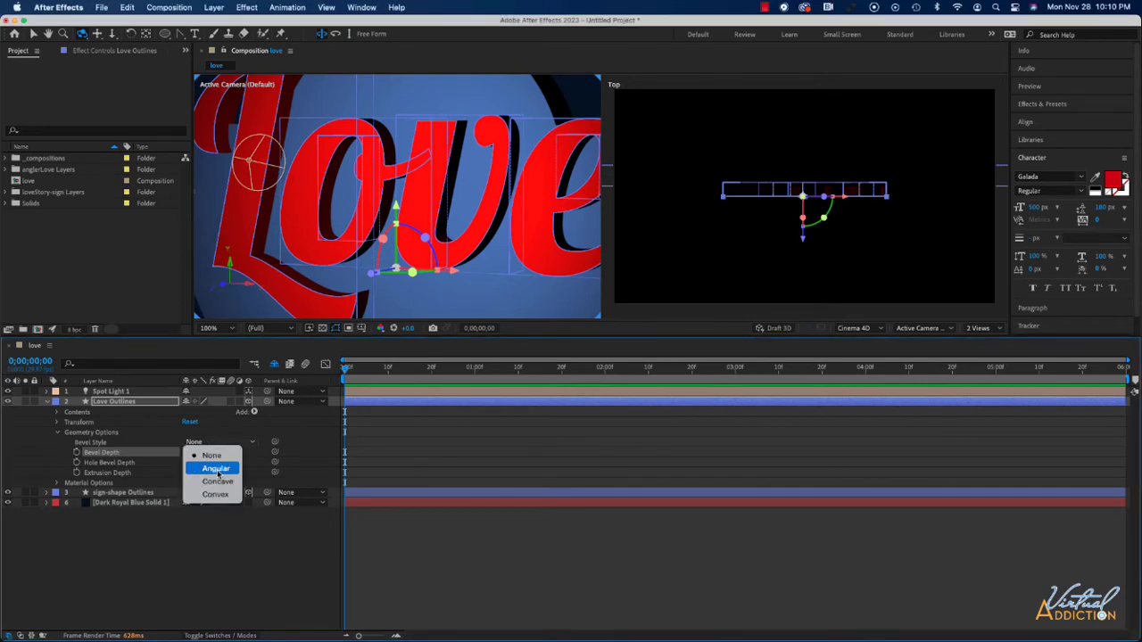
click(216, 469)
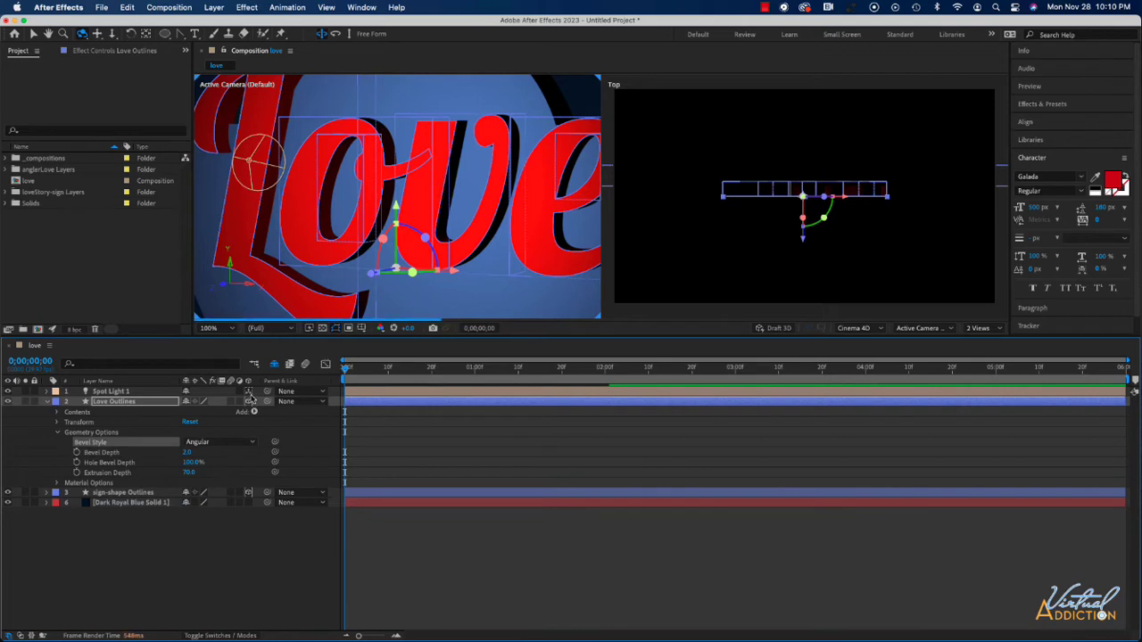
drag(189, 451, 204, 453)
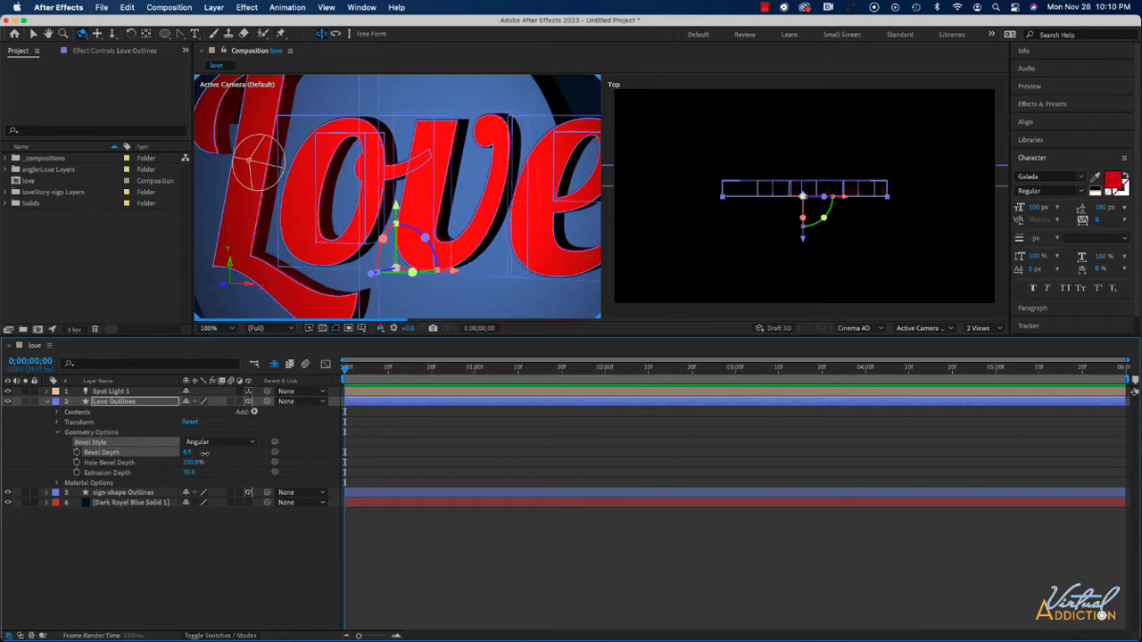
drag(205, 453, 207, 452)
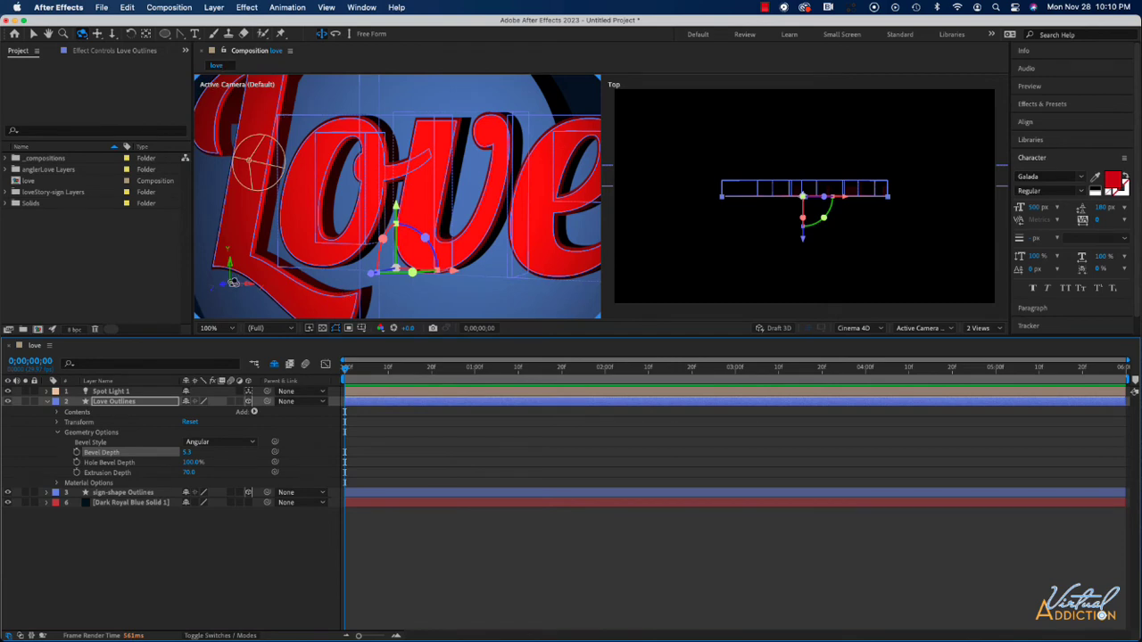
Try Concave and Convex bevels, then return to Angular with Bevel Depth 6.0.
click(220, 446)
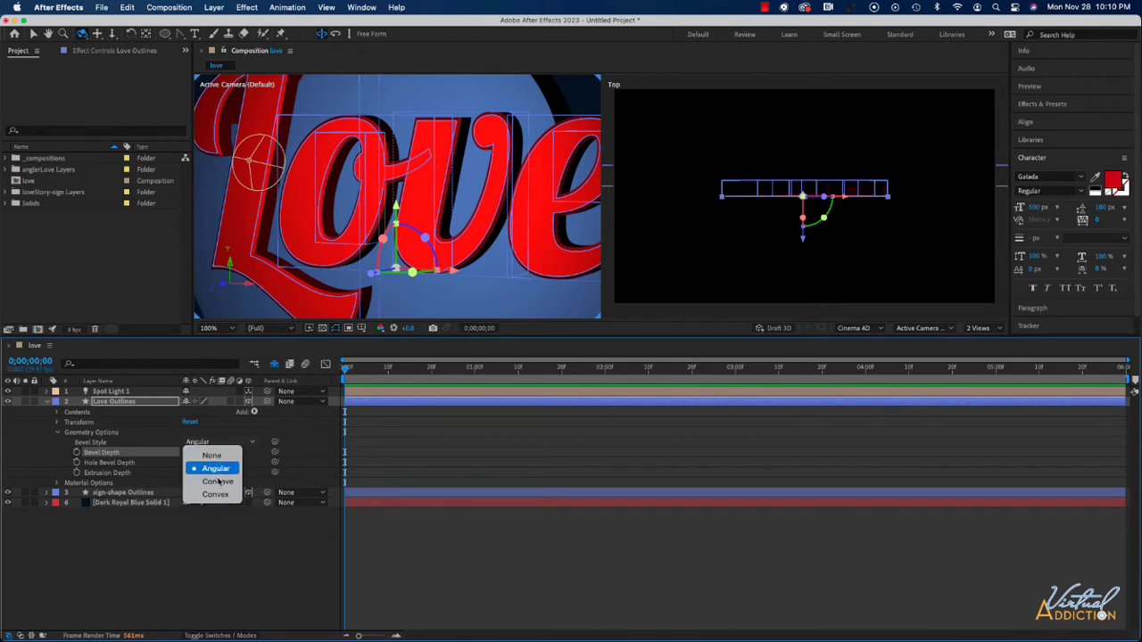
click(218, 482)
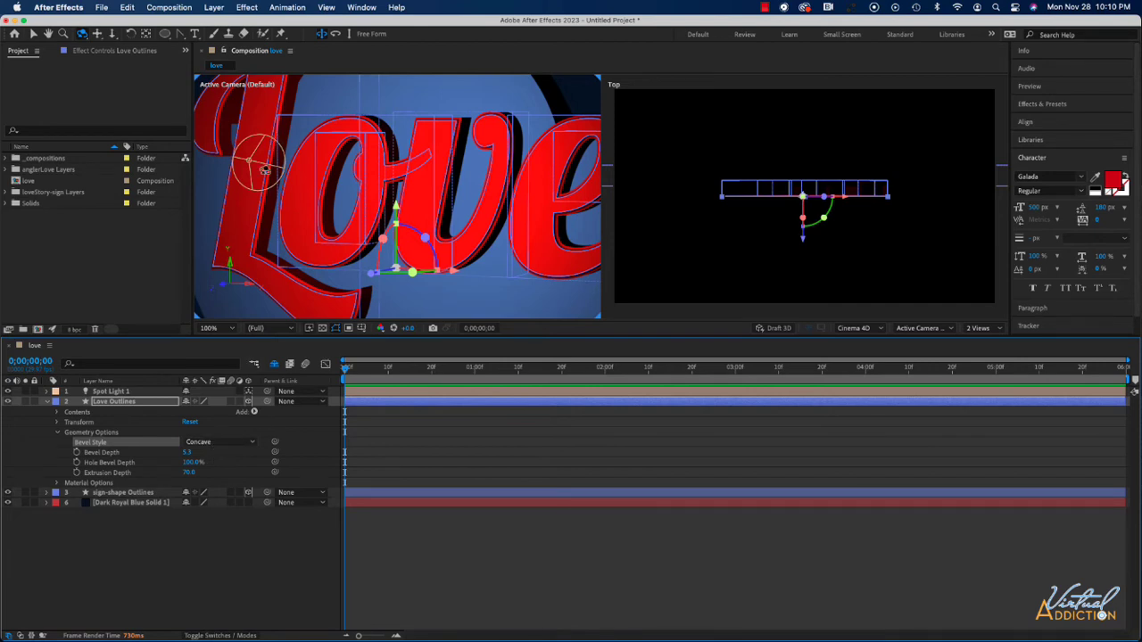
click(227, 445)
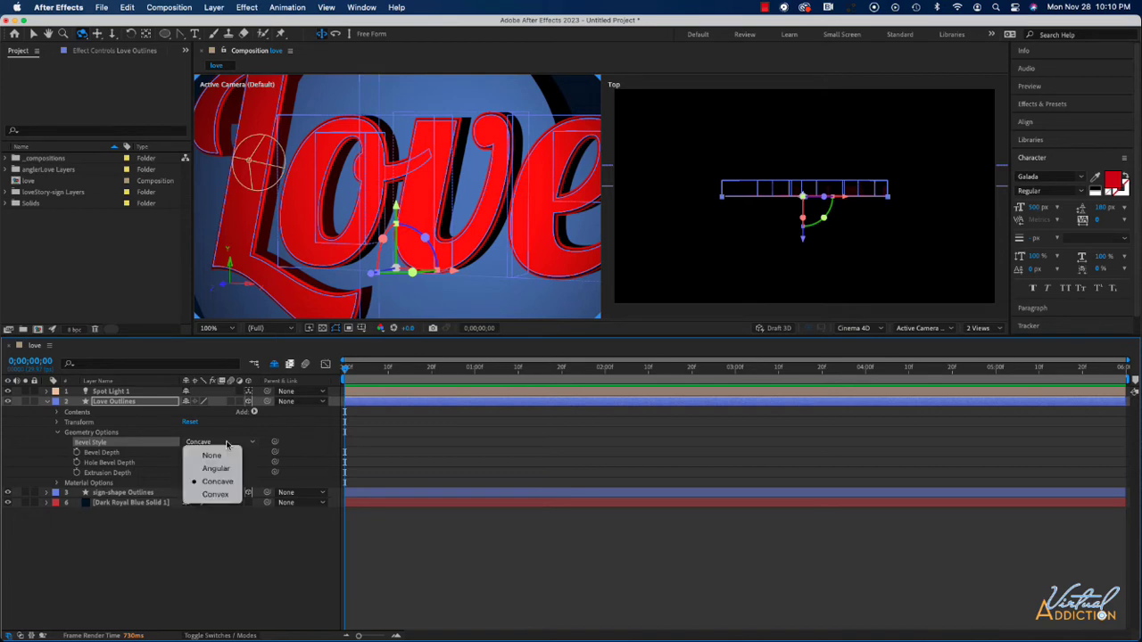
click(224, 494)
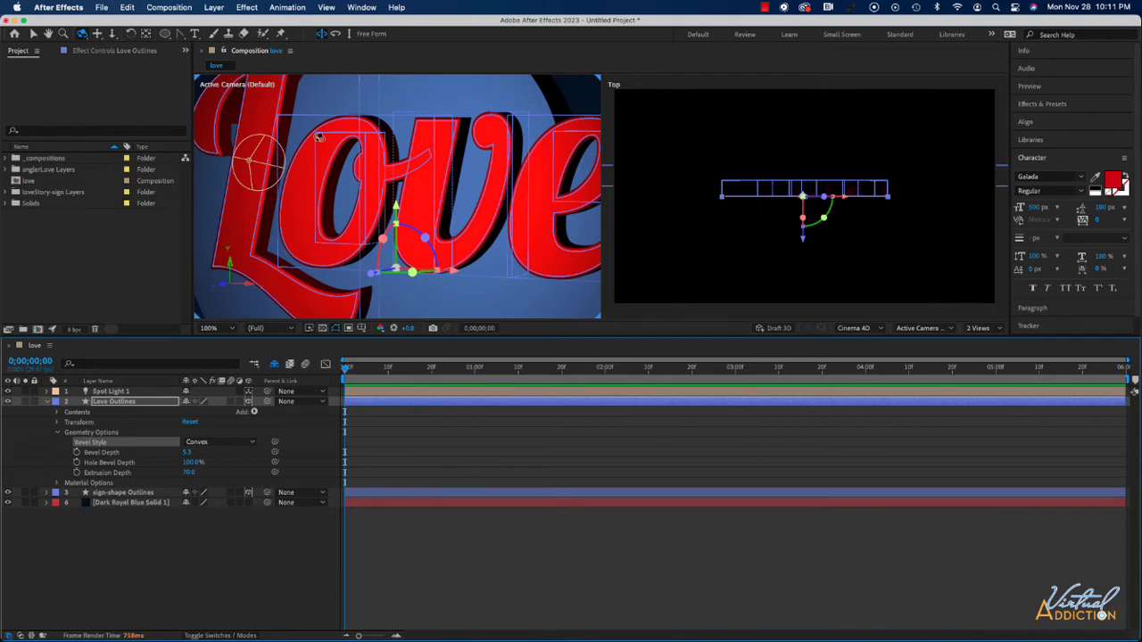
click(214, 441)
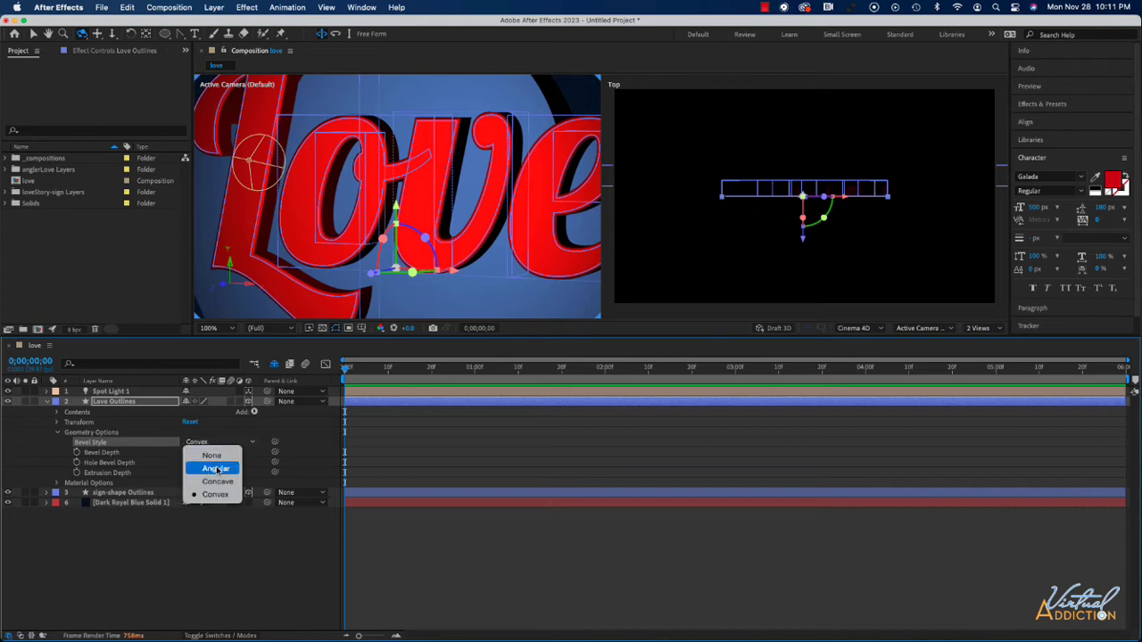
click(217, 471)
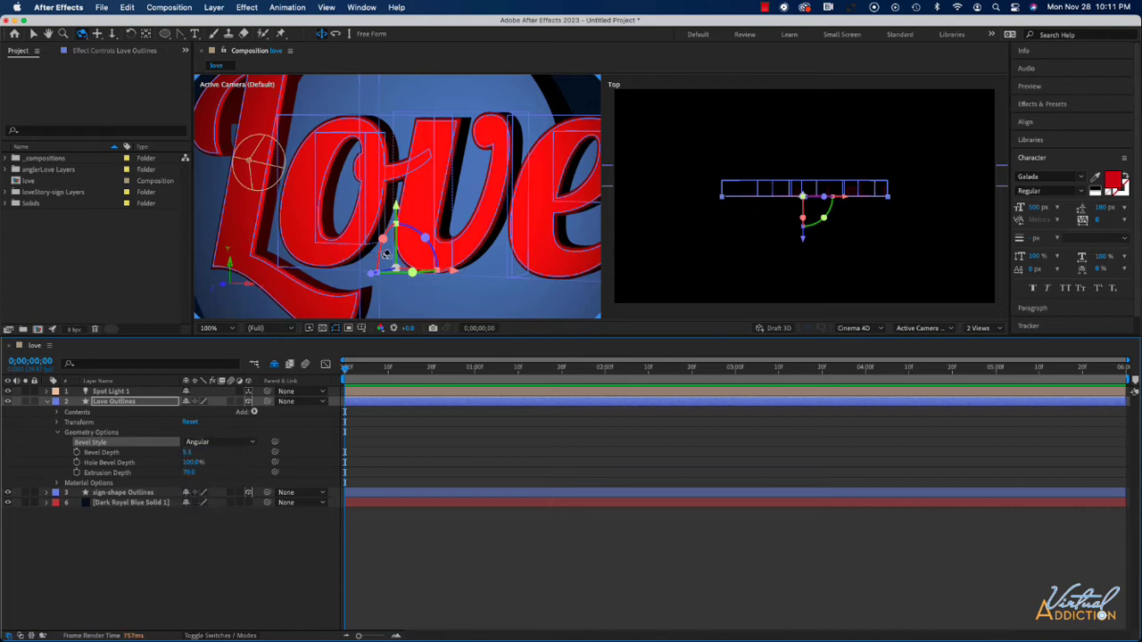
drag(186, 452, 204, 452)
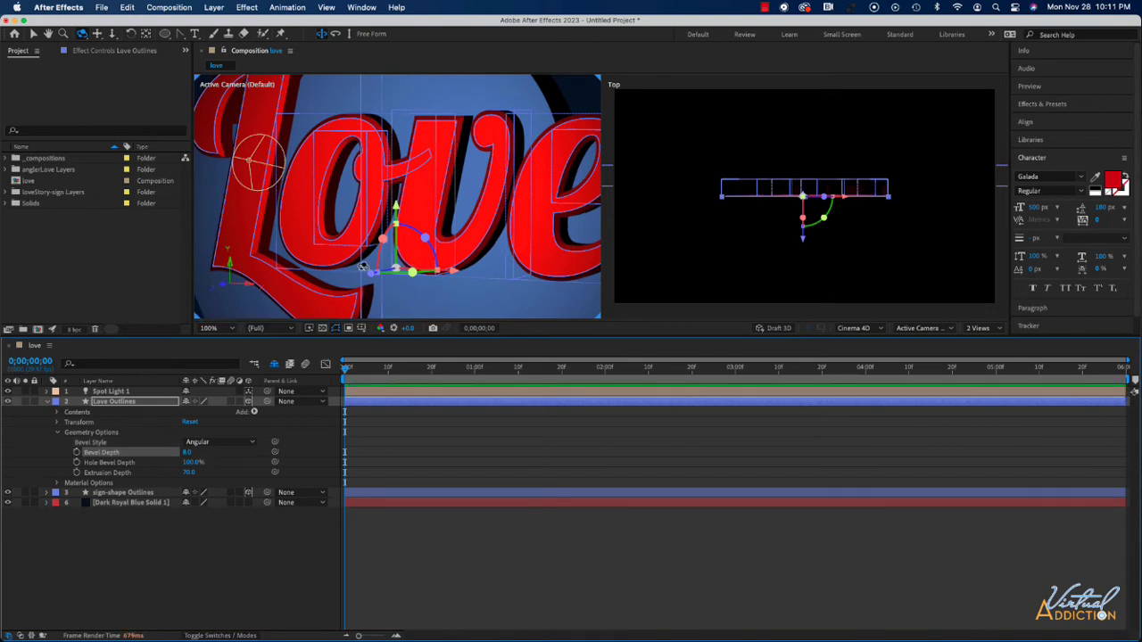
Set the sign-shape Outlines layer's Bevel Style to Convex with Bevel Depth 5.0.
key(comma)
key(comma)
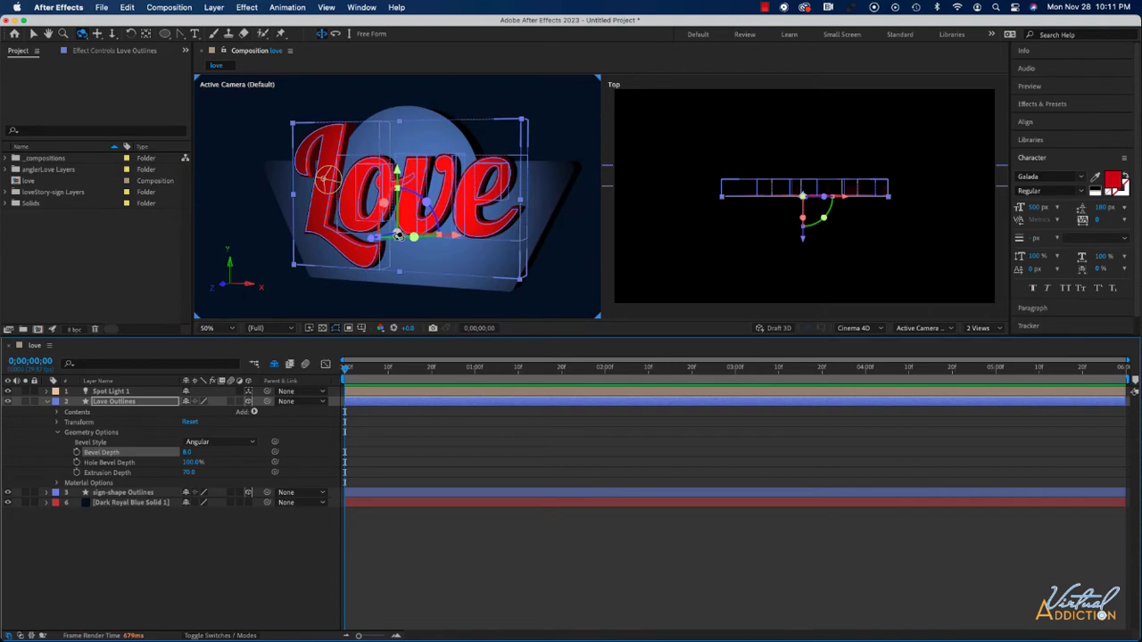
click(47, 493)
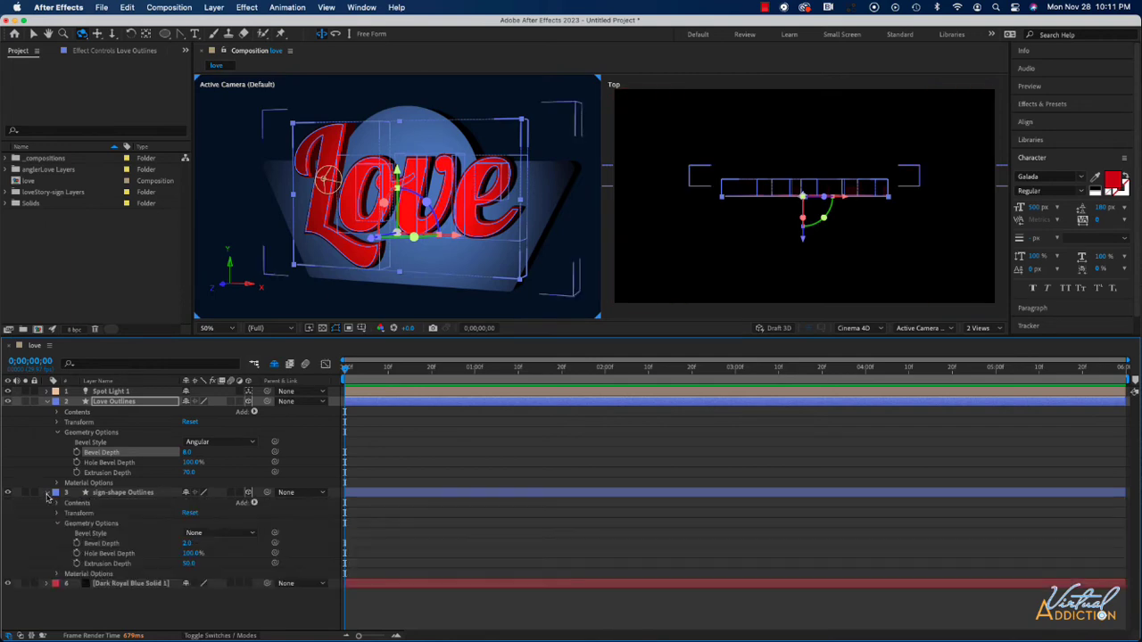
click(211, 534)
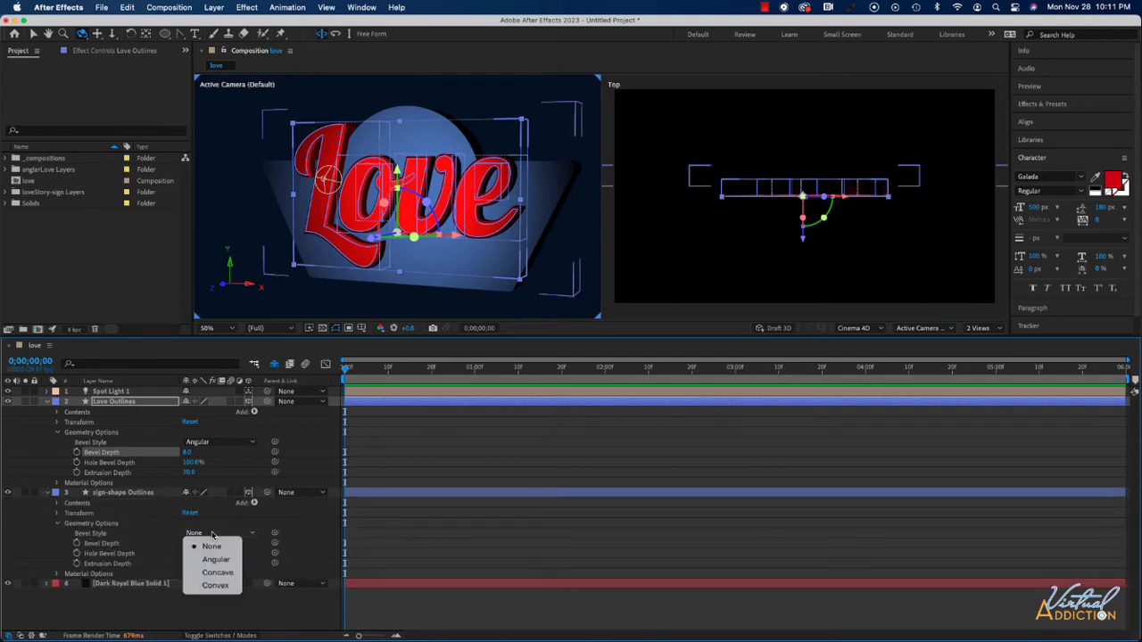
click(220, 585)
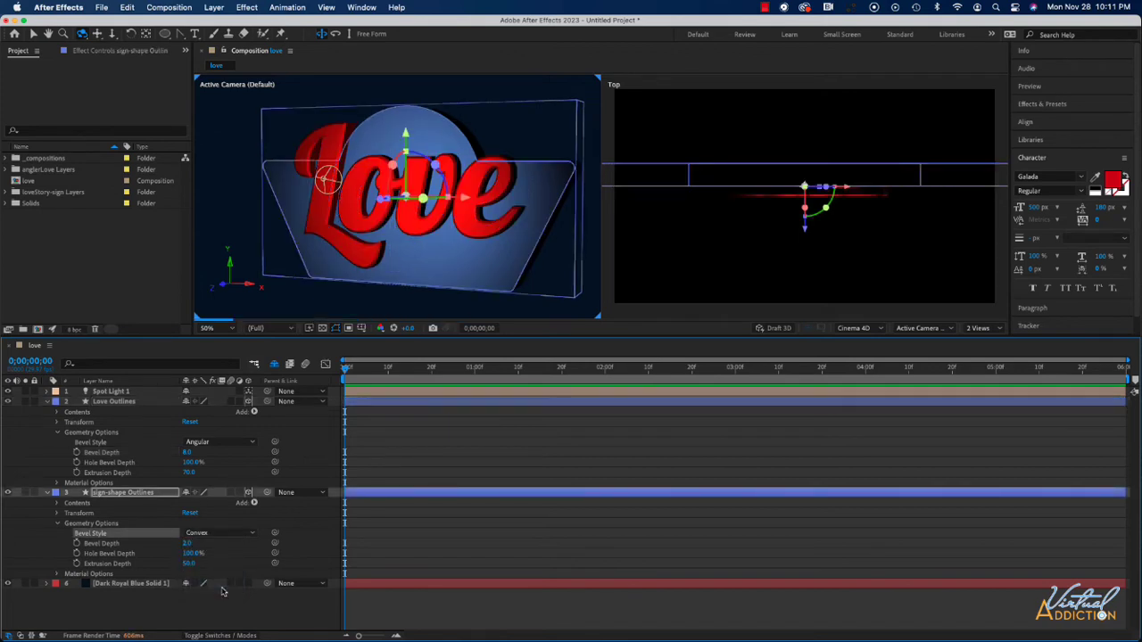
drag(190, 543, 202, 542)
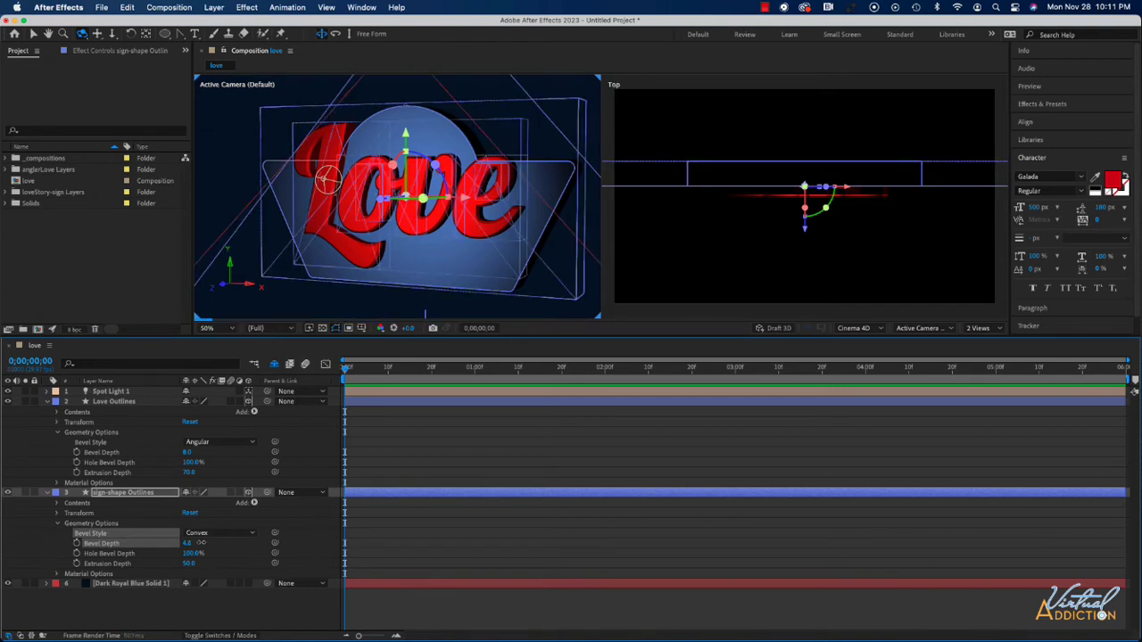
drag(202, 543, 205, 543)
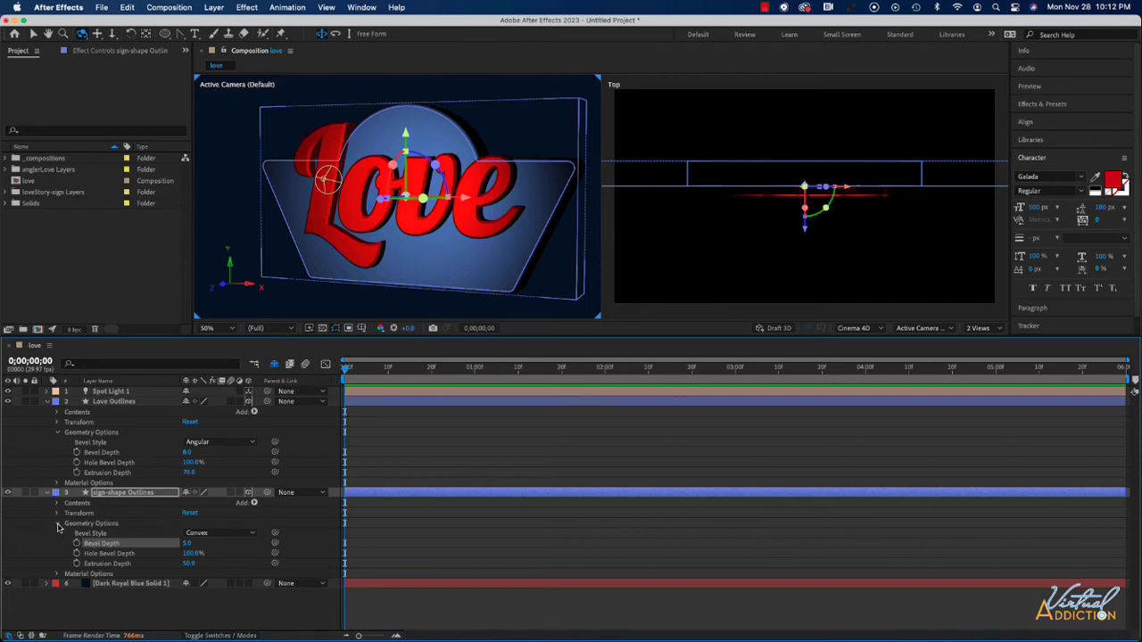
Collapse both Geometry Options groups and set Love Outlines' Casts Shadows to On.
click(58, 523)
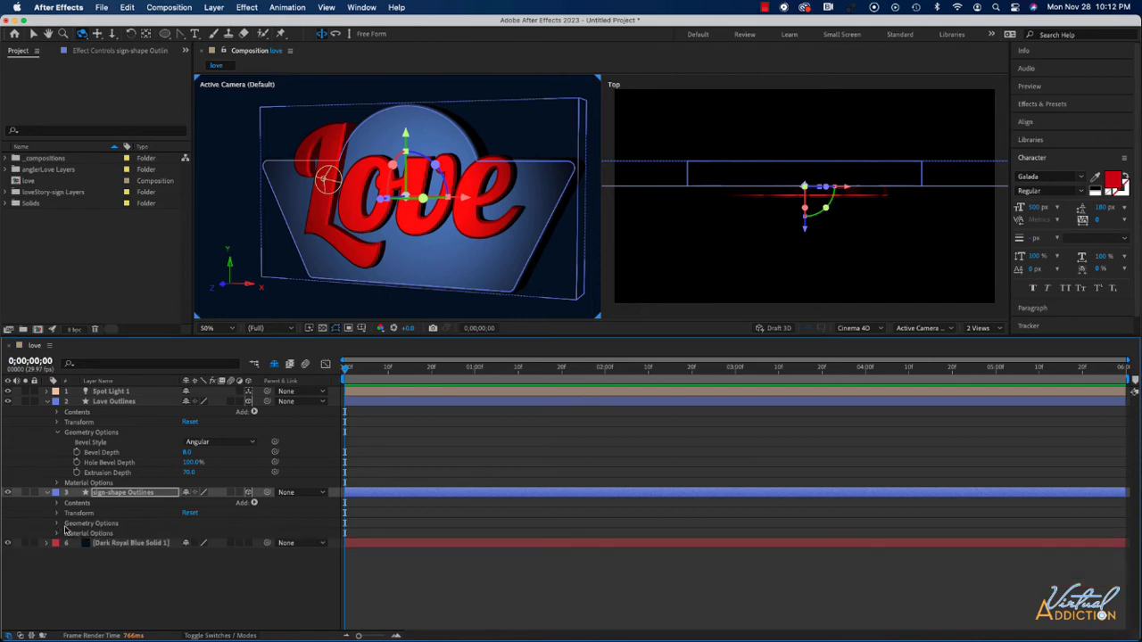
click(58, 432)
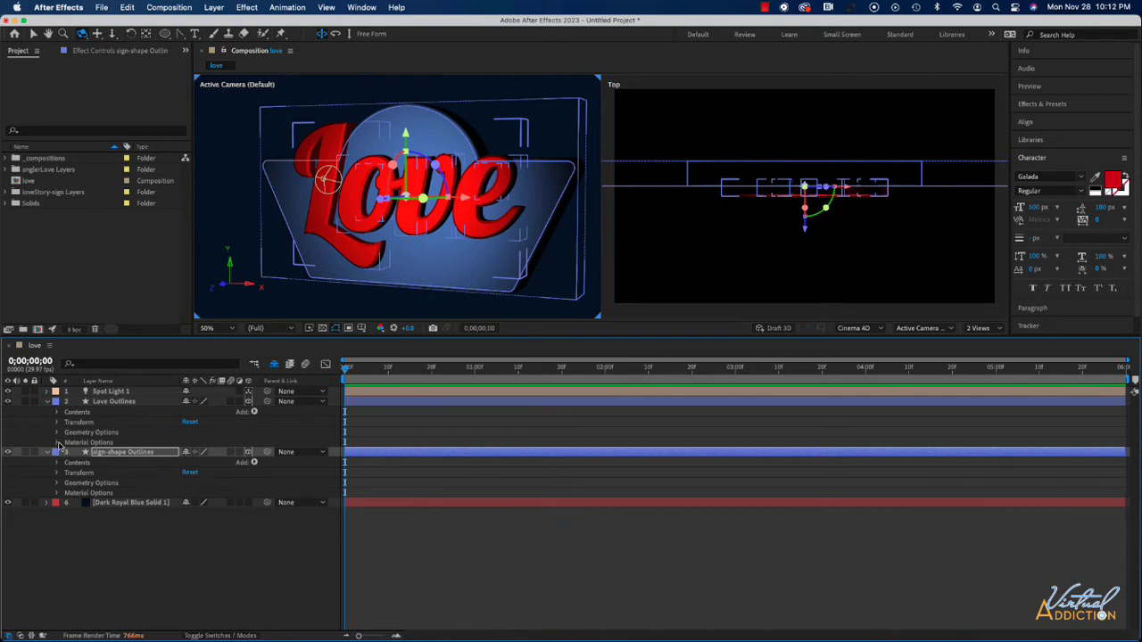
click(58, 442)
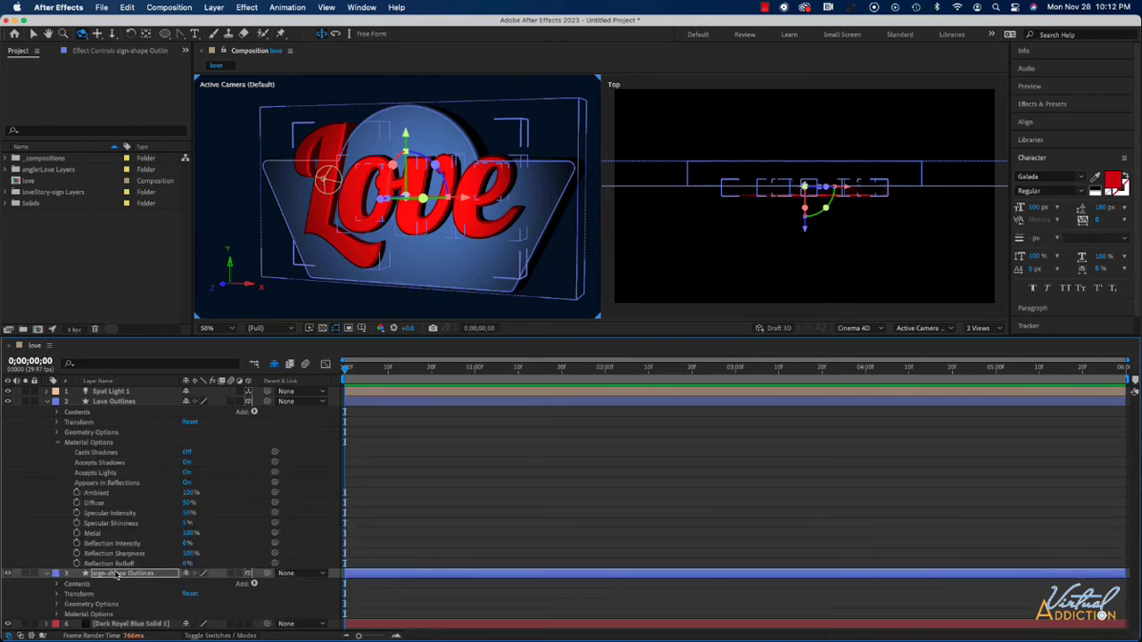
click(185, 452)
click(191, 455)
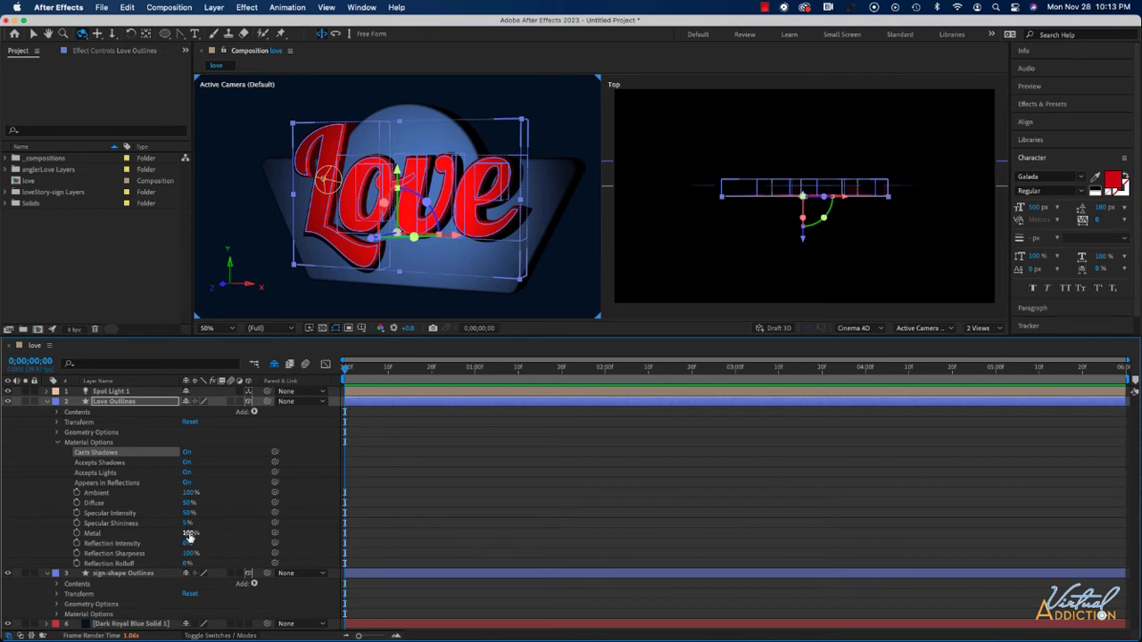
drag(188, 535, 2, 533)
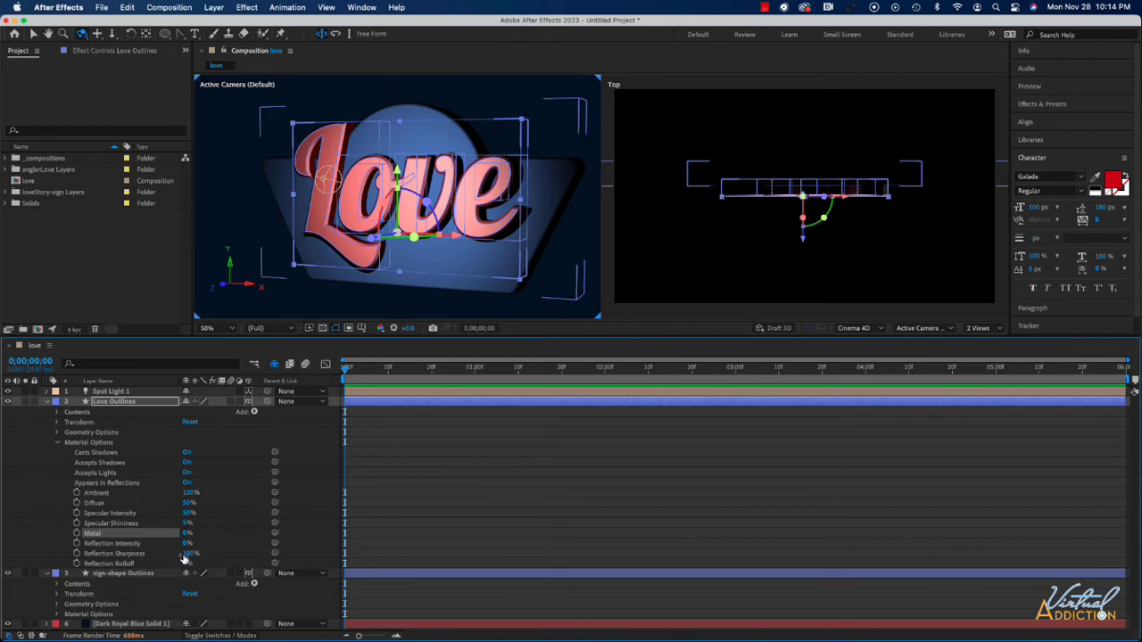
drag(190, 533, 296, 534)
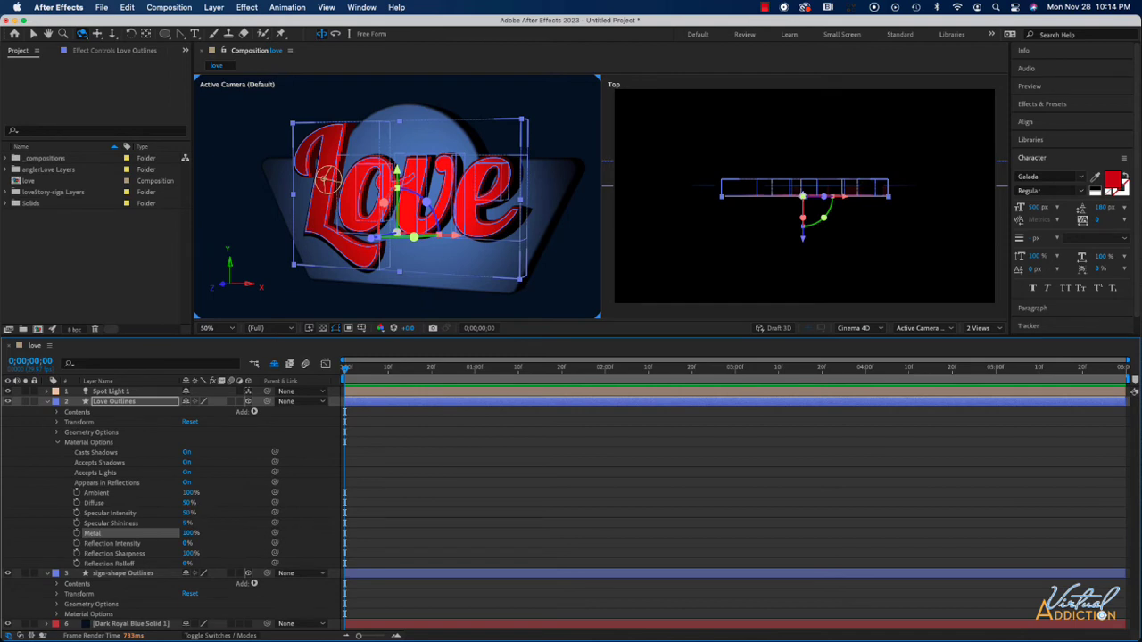
click(142, 493)
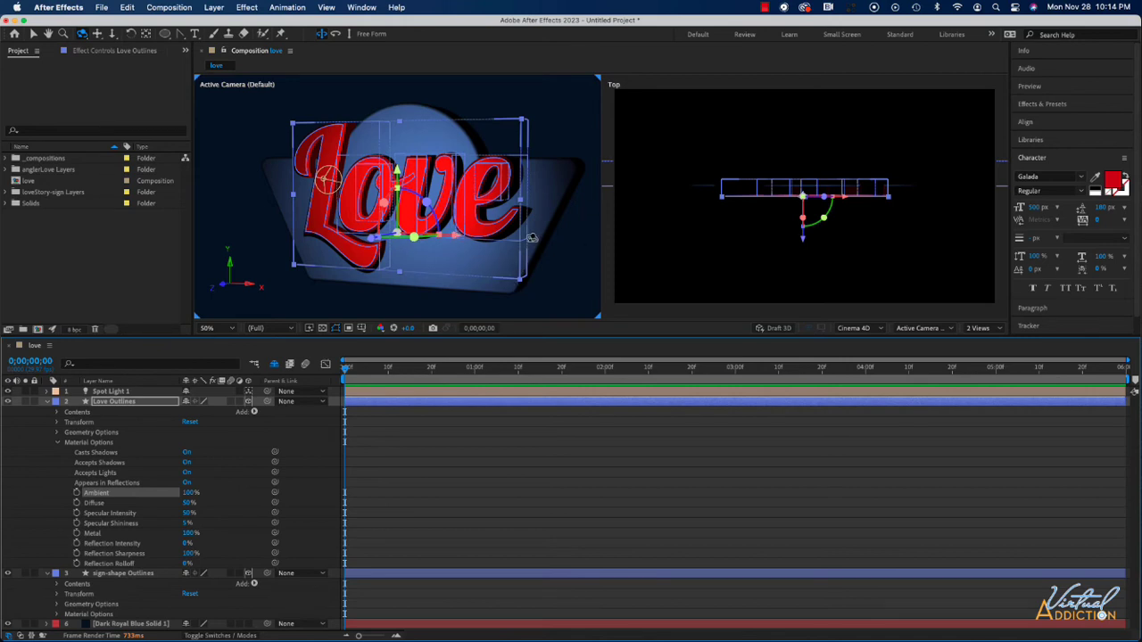
Switch to the Selection tool, collapse Love Outlines' Material Options, and select the sign-shape layer.
key(v)
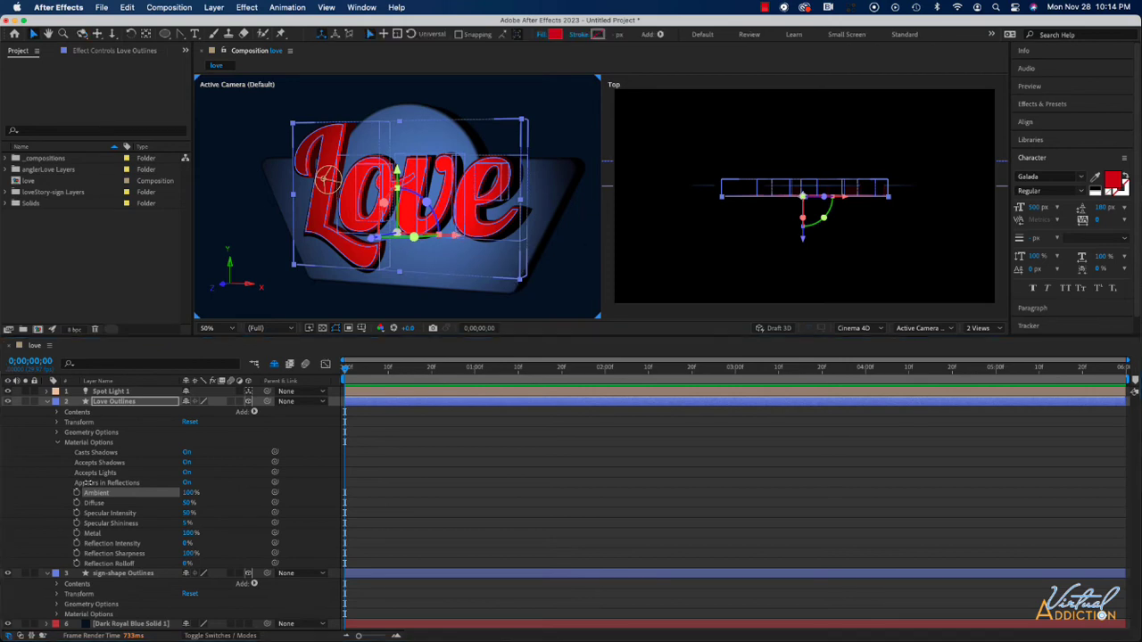
click(57, 443)
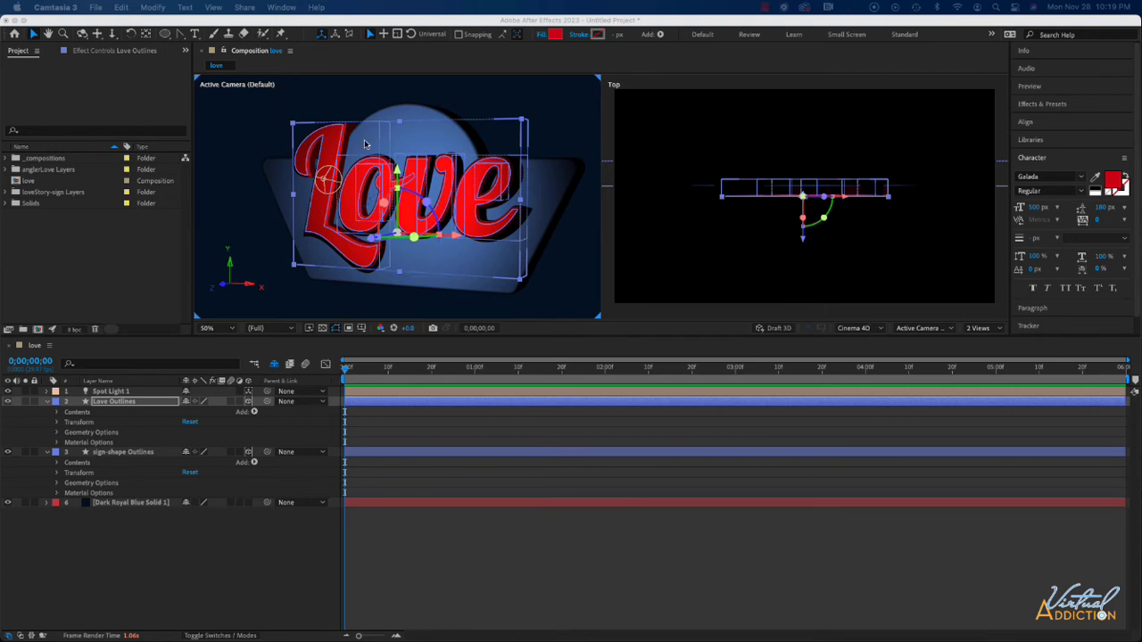
click(237, 170)
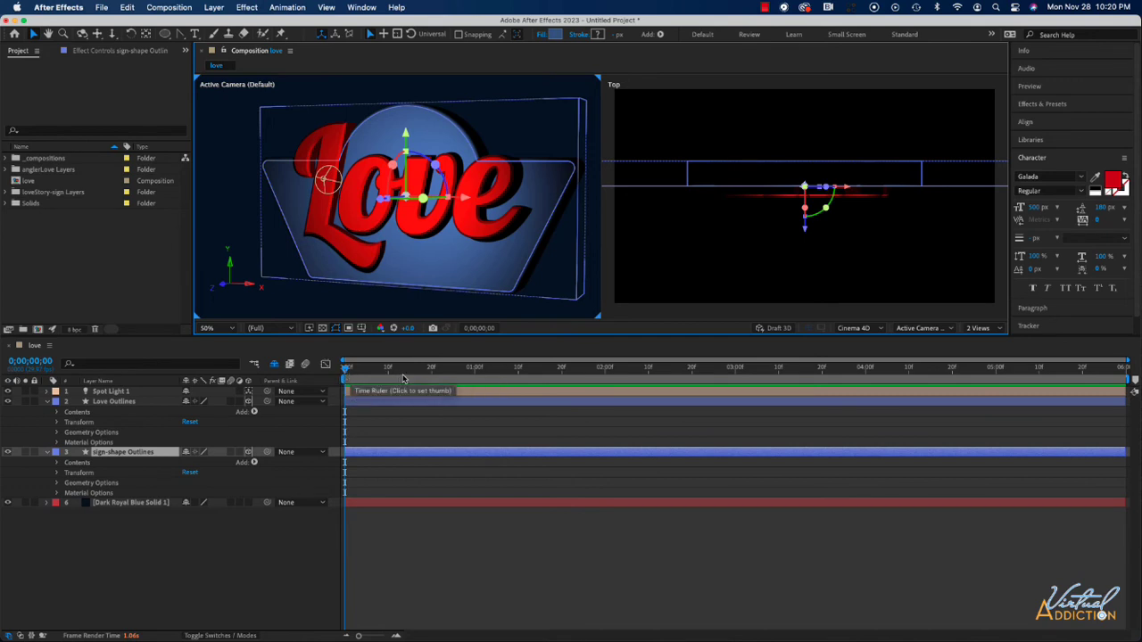
Open the 'love' Composition Settings at the 3D Renderer section with Cinema 4D.
click(173, 9)
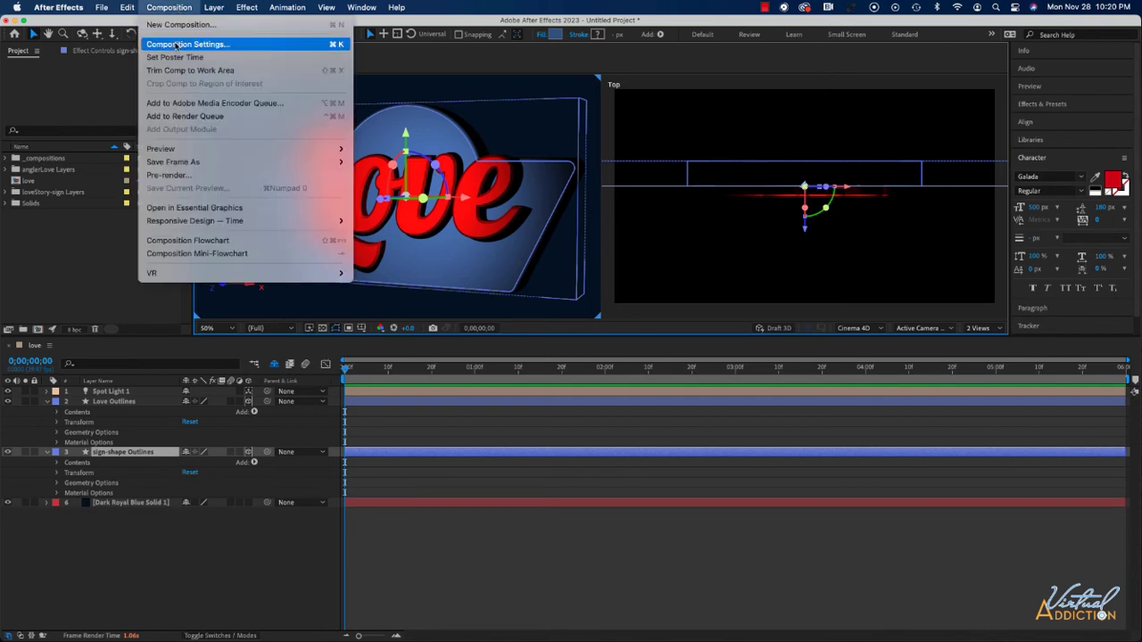
click(176, 45)
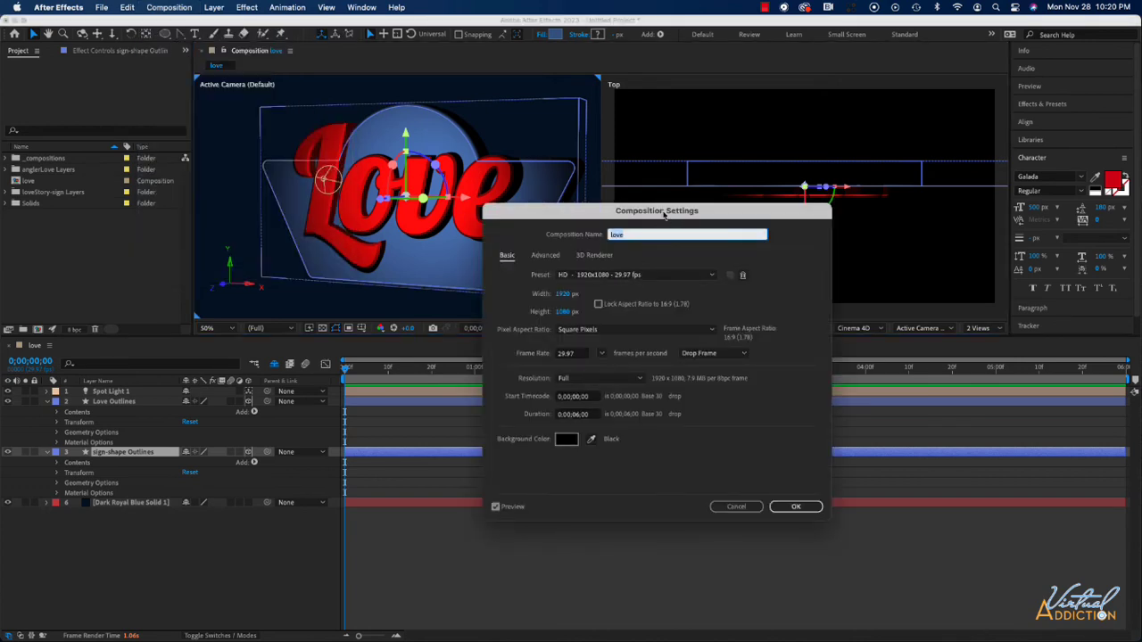
drag(656, 210, 619, 198)
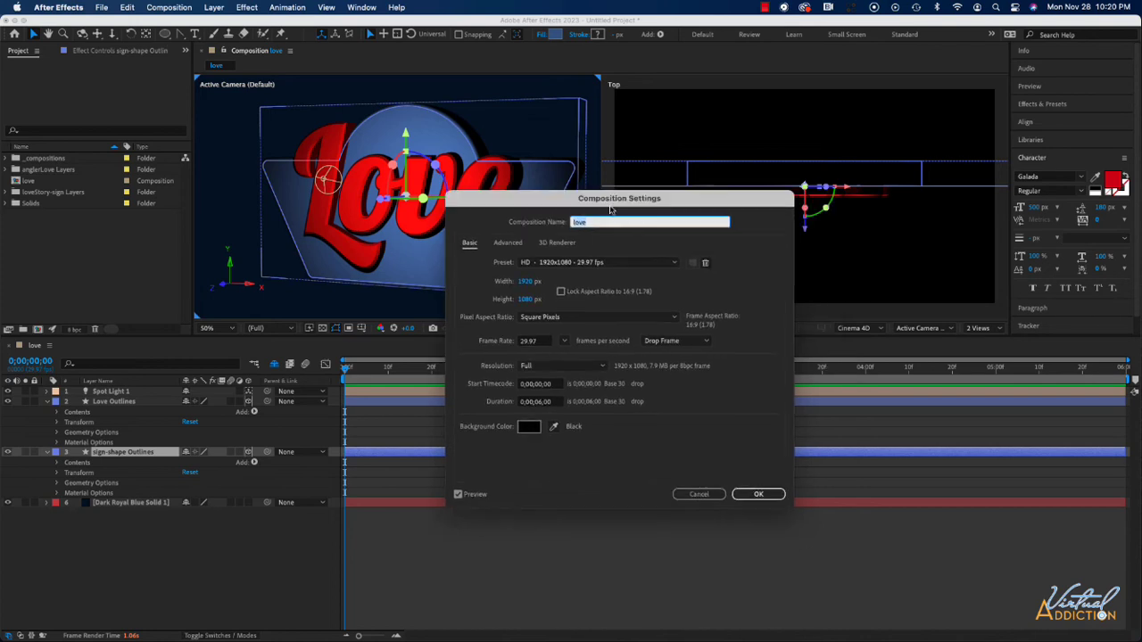
click(555, 244)
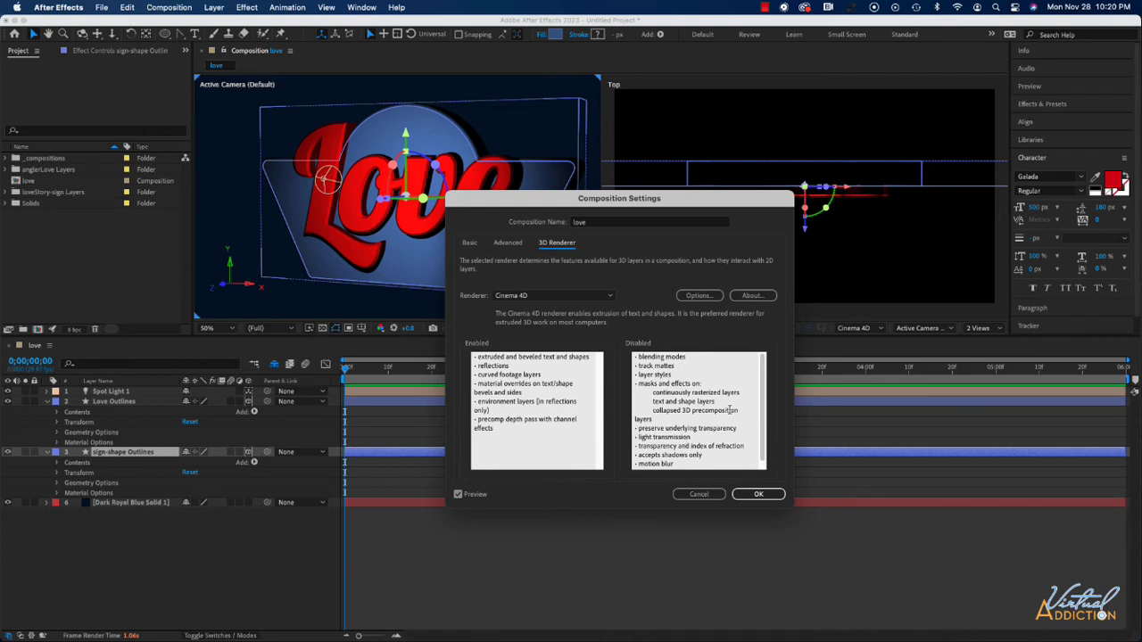
Open the Cinema 4D Render Options, showing Quality set to 25.
click(700, 296)
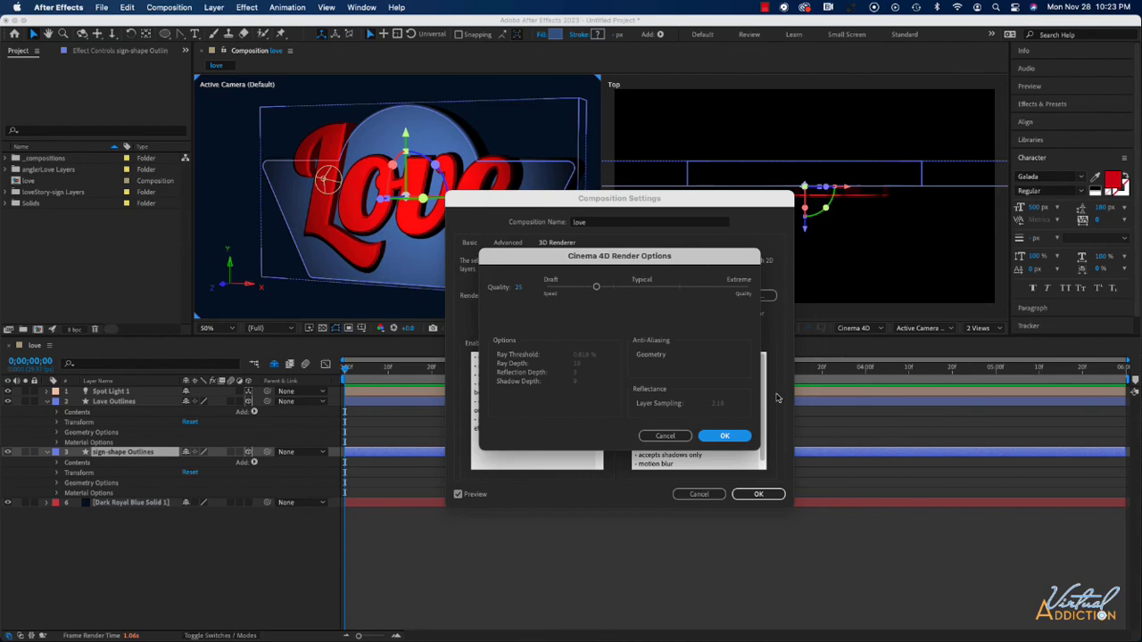
Confirm the Cinema 4D Render Options and Composition Settings, then select Love Outlines.
click(725, 436)
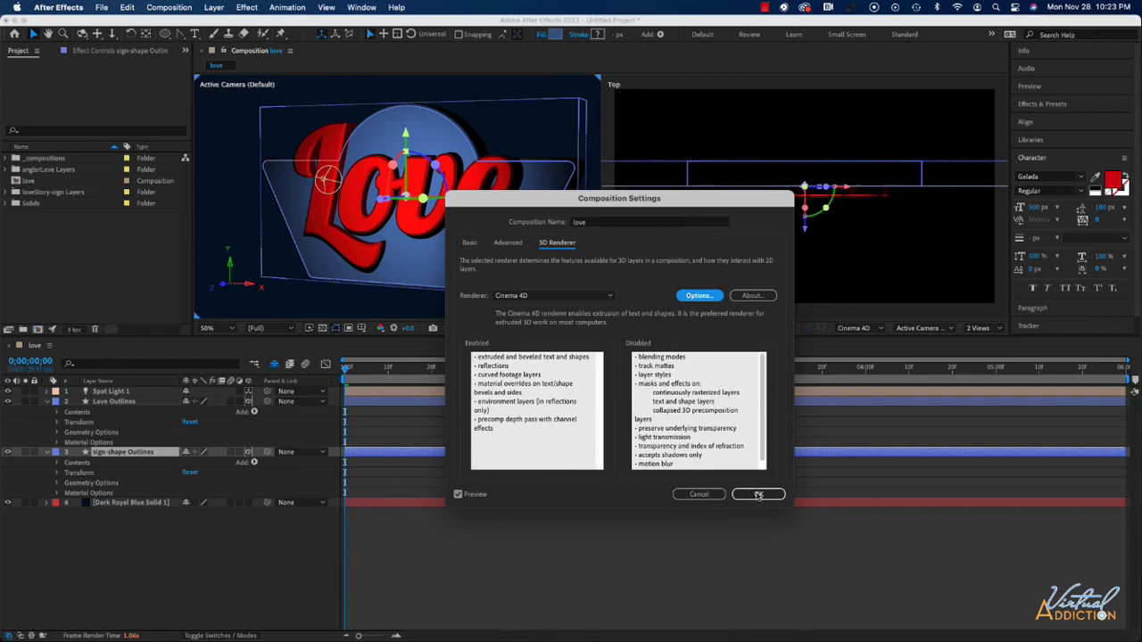
click(758, 496)
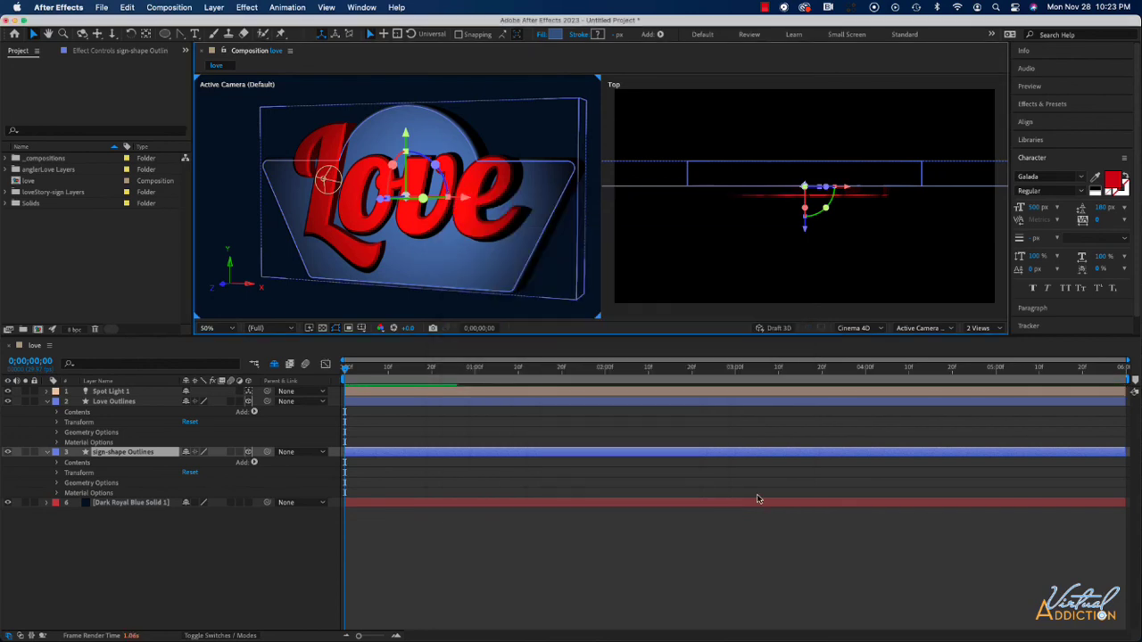
click(478, 203)
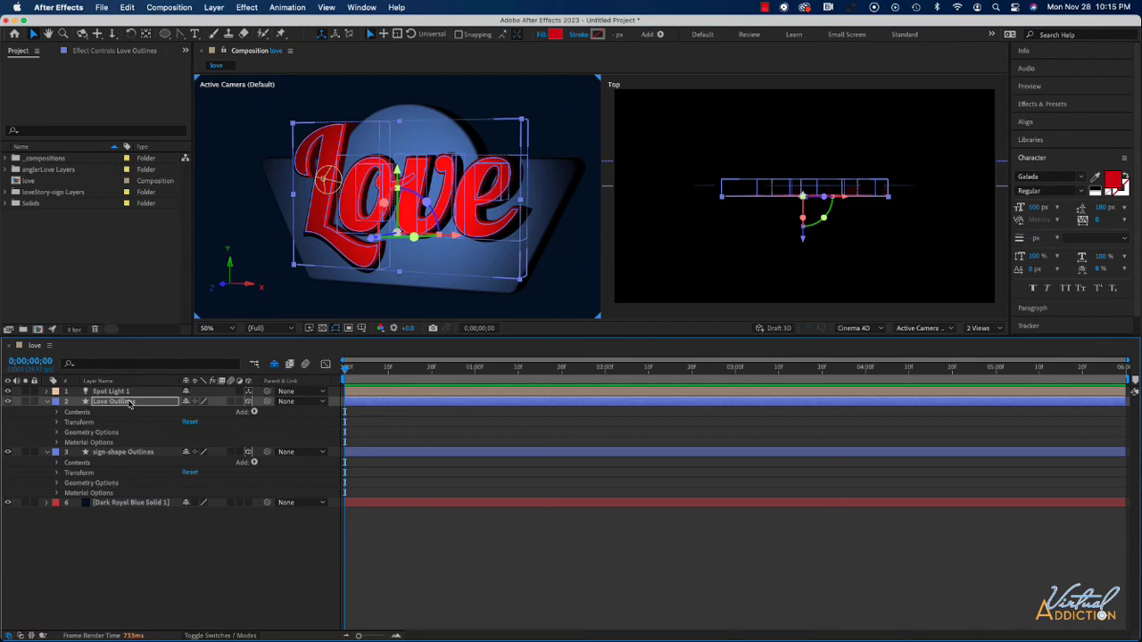
click(143, 463)
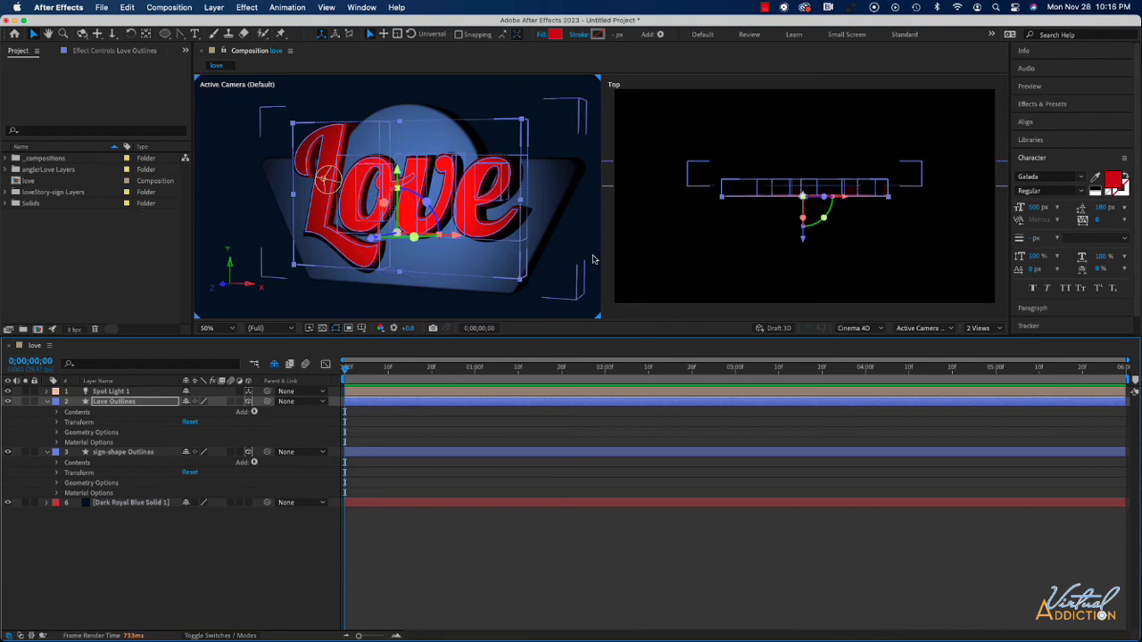
Switch the love composition's 3D renderer to Classic 3D.
click(873, 330)
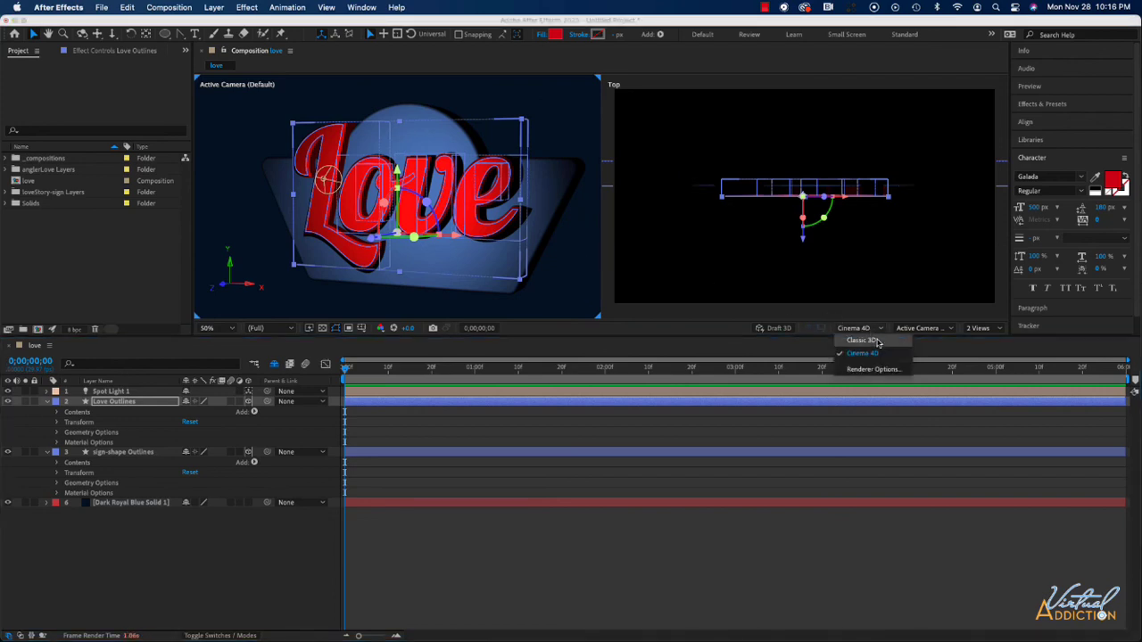
click(862, 340)
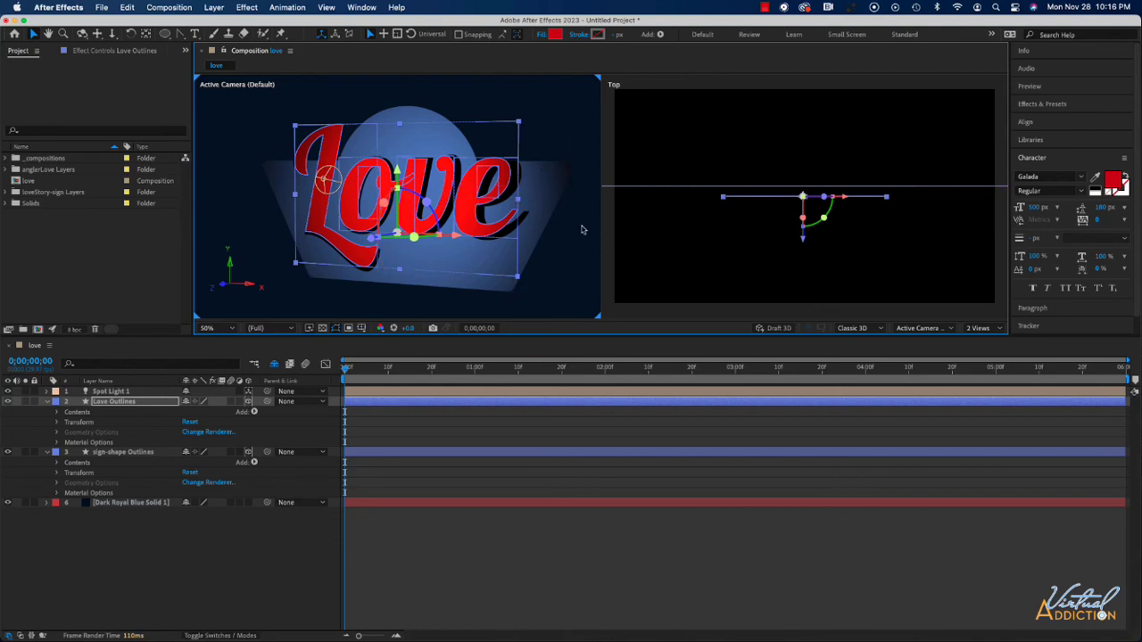
Switch the love composition's 3D renderer back to Cinema 4D.
click(862, 329)
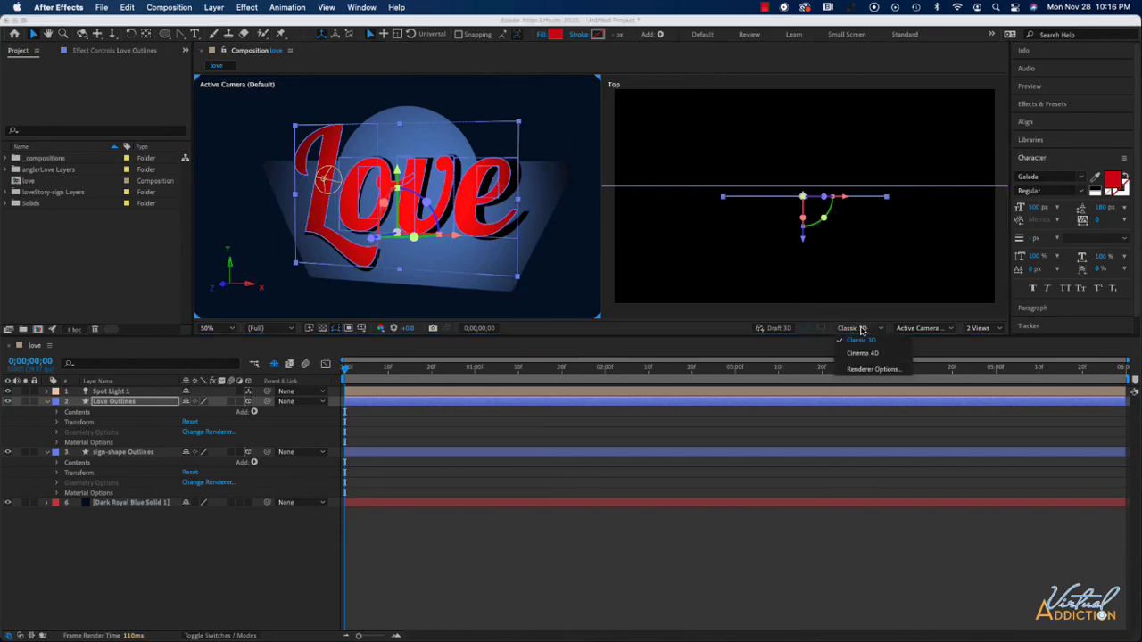
click(863, 357)
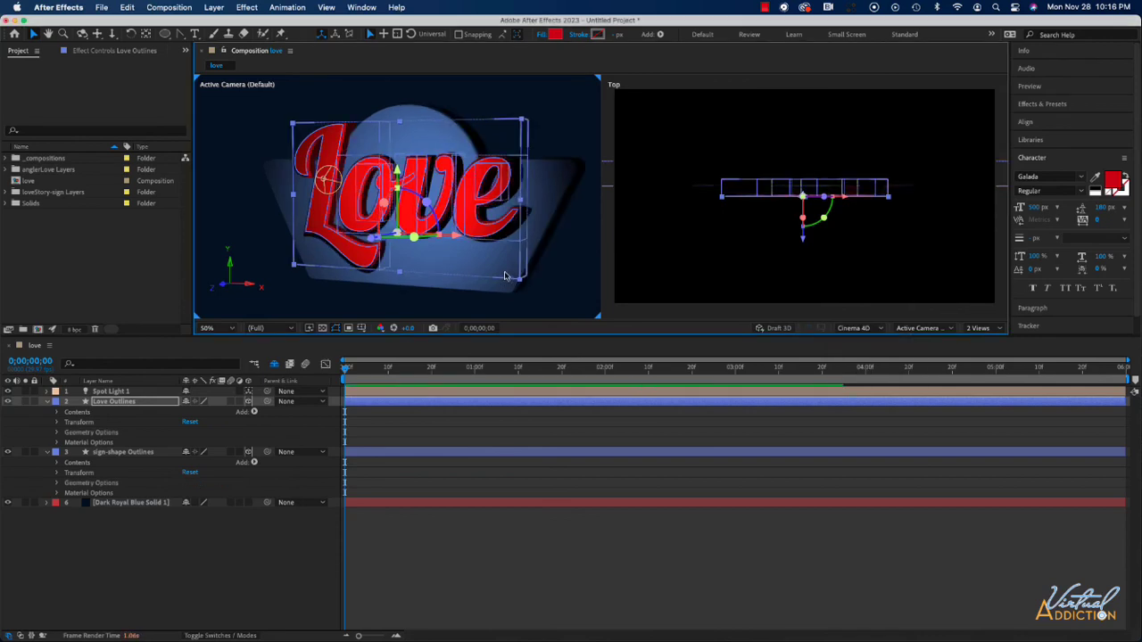